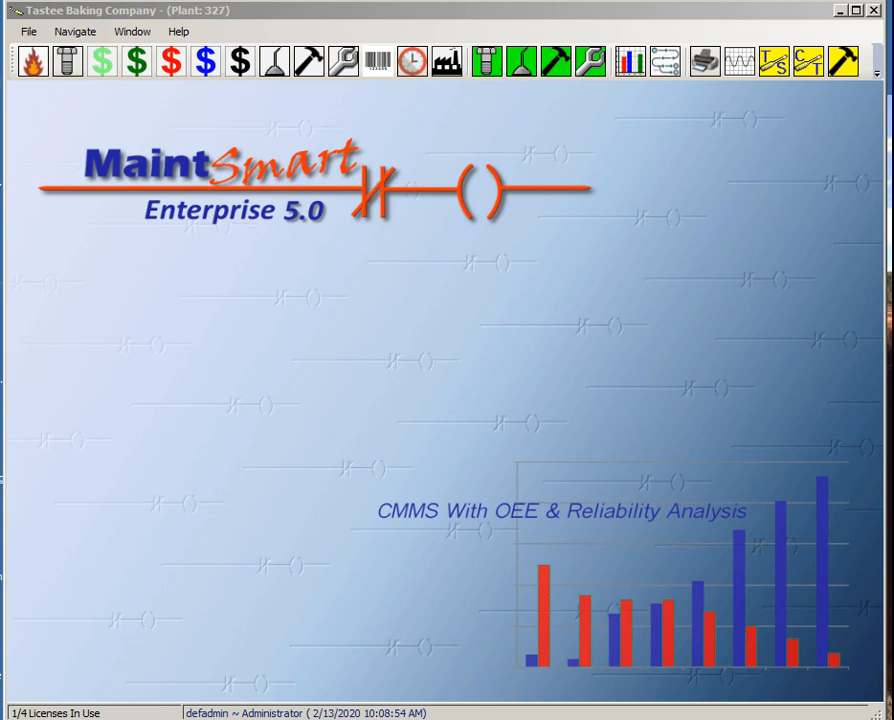
- Open the Plant/Work Area/Technician screen to see the technician list
{"action": "left_click", "coordinate": [877, 72]}
{"action": "left_click", "coordinate": [877, 72]}
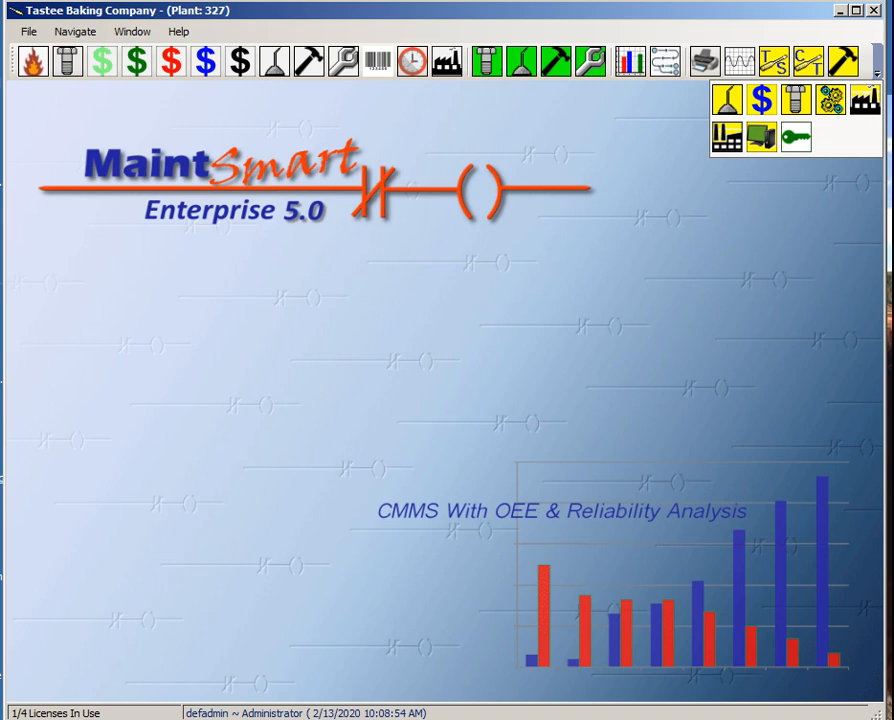
{"action": "key", "text": "Escape"}
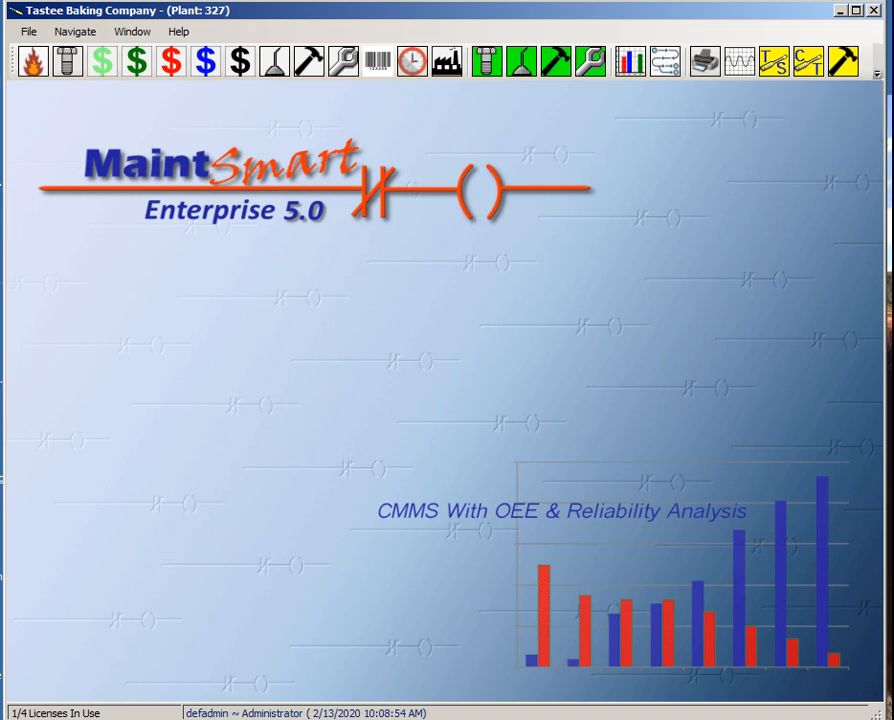
{"action": "left_click", "coordinate": [877, 73]}
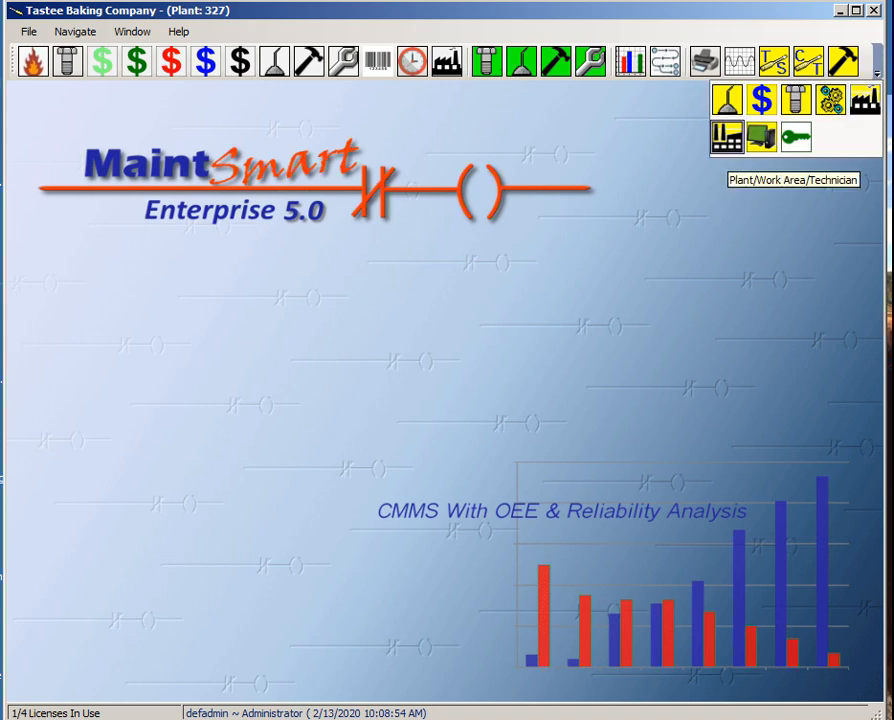
{"action": "left_click", "coordinate": [727, 137]}
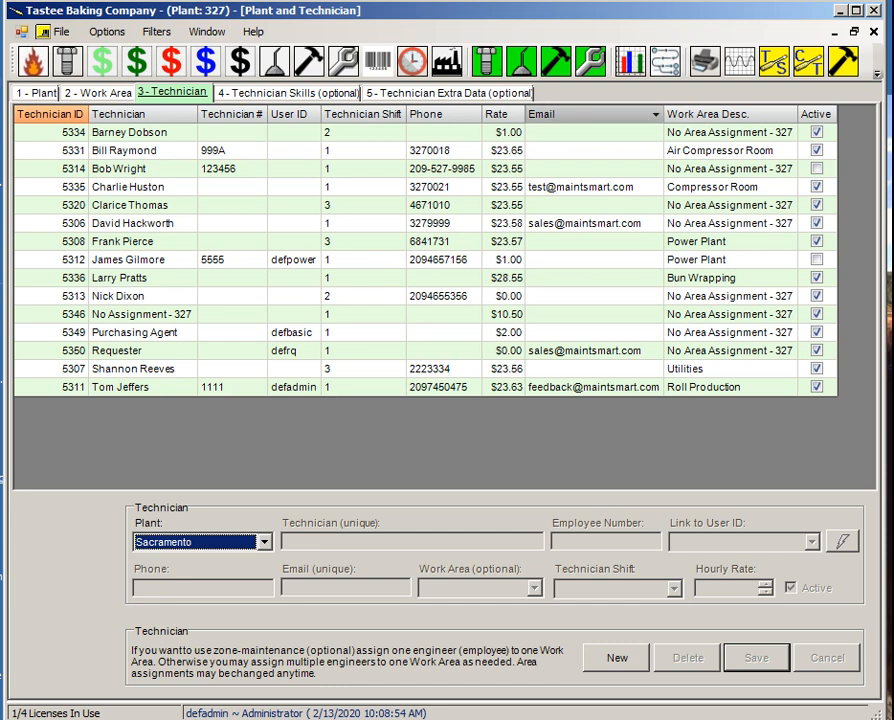
- Examine the email field of several technician records, including the Requester, and close the technician screen without saving
{"action": "left_click", "coordinate": [363, 187]}
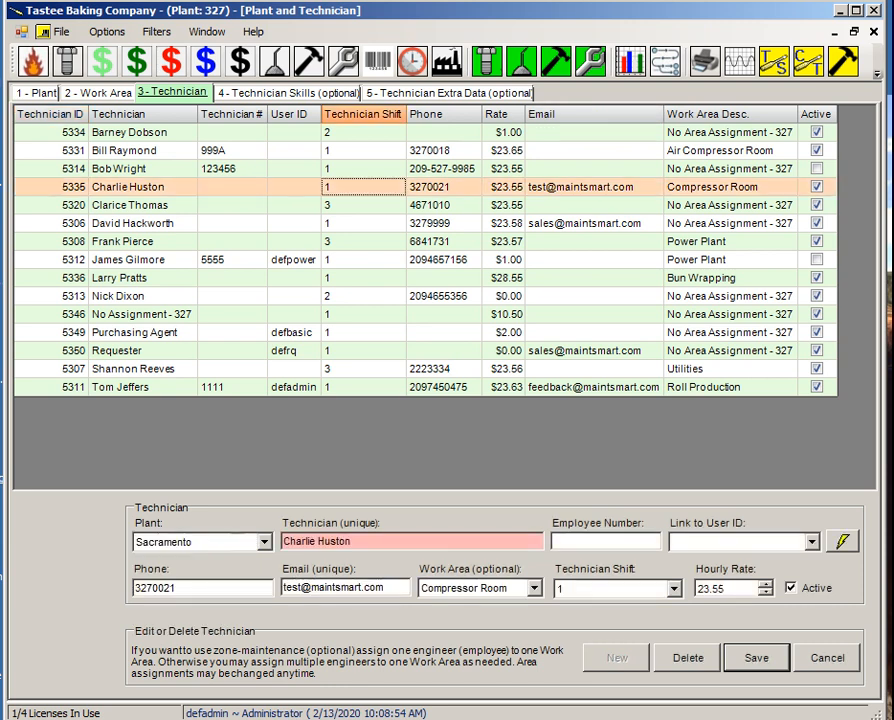
{"action": "left_click", "coordinate": [594, 223]}
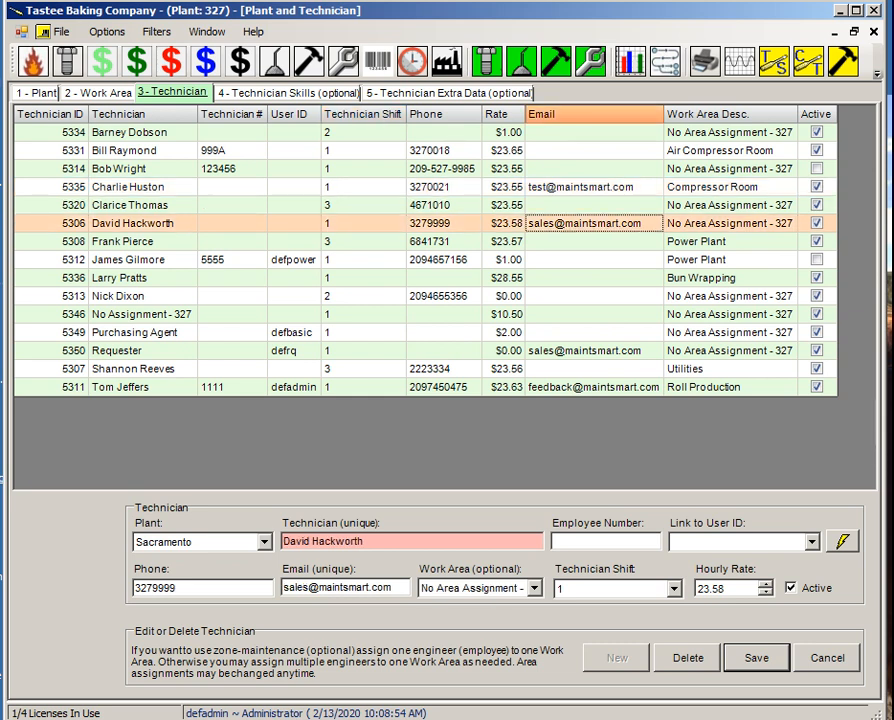
{"action": "left_click", "coordinate": [594, 351]}
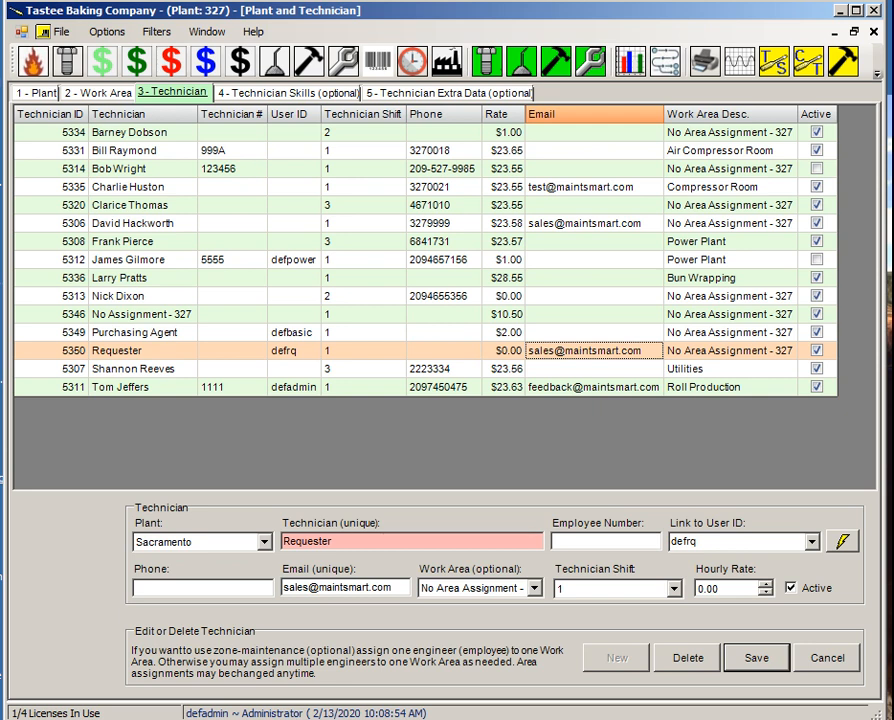
{"action": "left_click", "coordinate": [363, 151]}
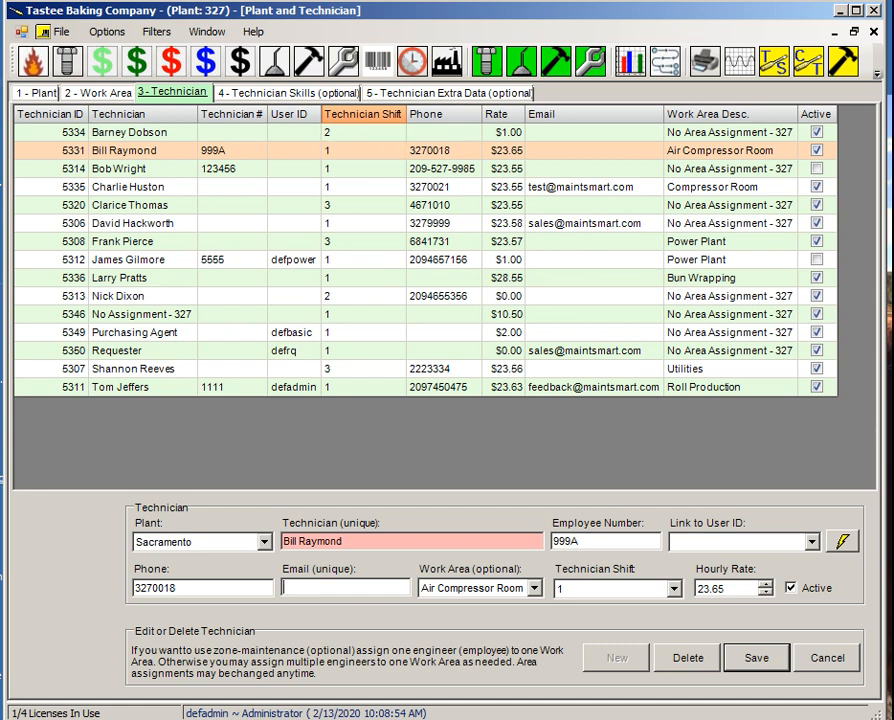
{"action": "left_click", "coordinate": [827, 658]}
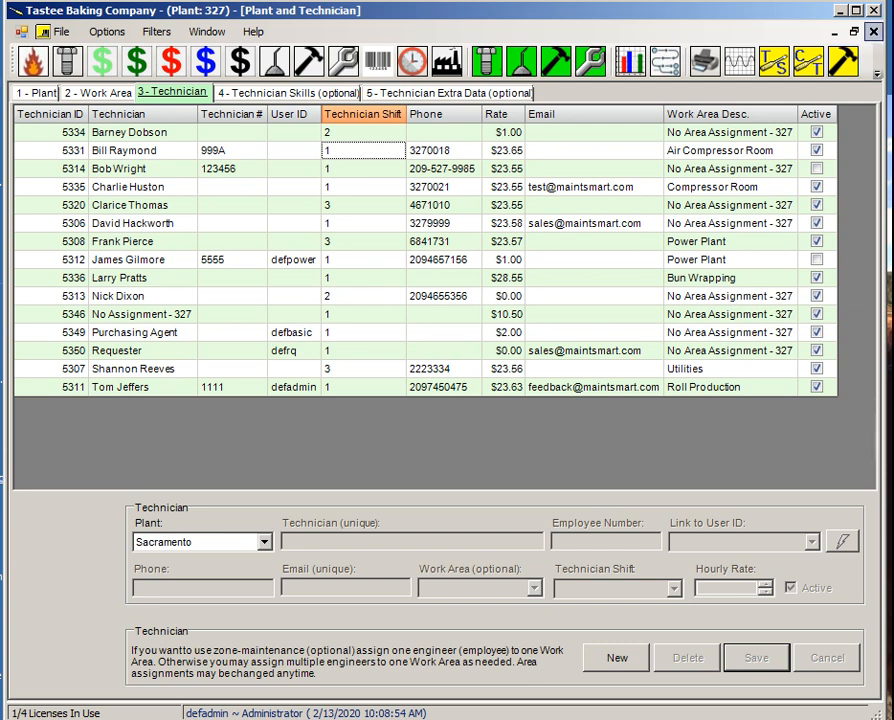
{"action": "left_click", "coordinate": [873, 31]}
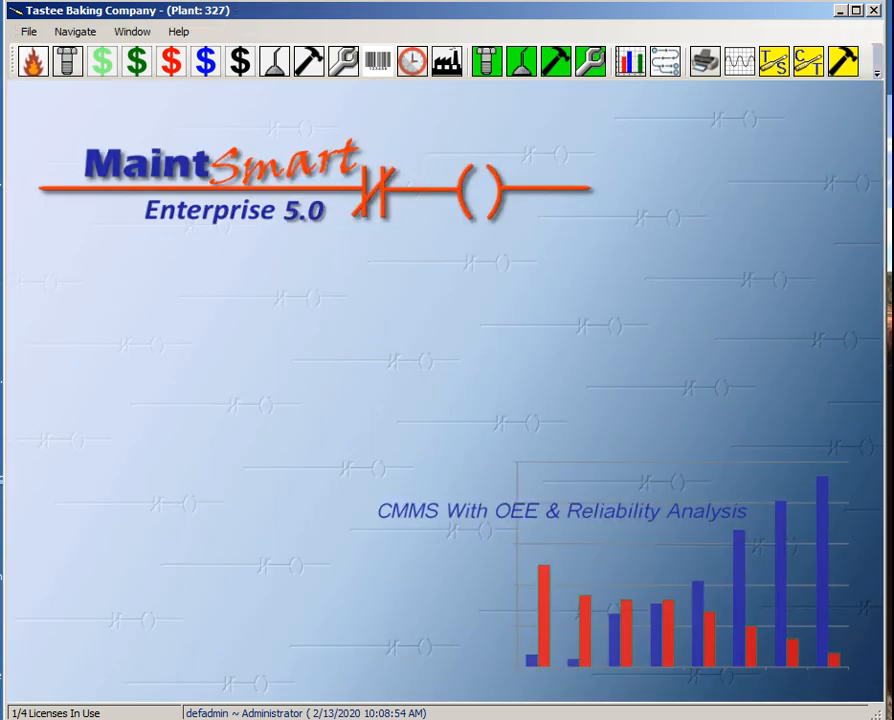
- Open the Program Configuration settings
{"action": "left_click", "coordinate": [876, 73]}
{"action": "left_click", "coordinate": [876, 73]}
{"action": "left_click", "coordinate": [876, 73]}
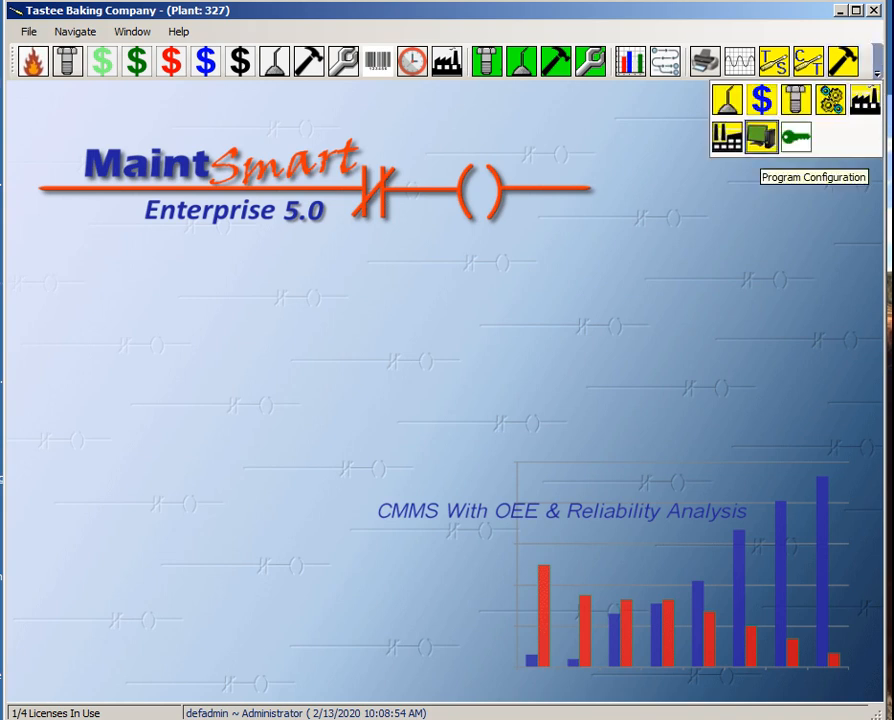
{"action": "left_click", "coordinate": [761, 137]}
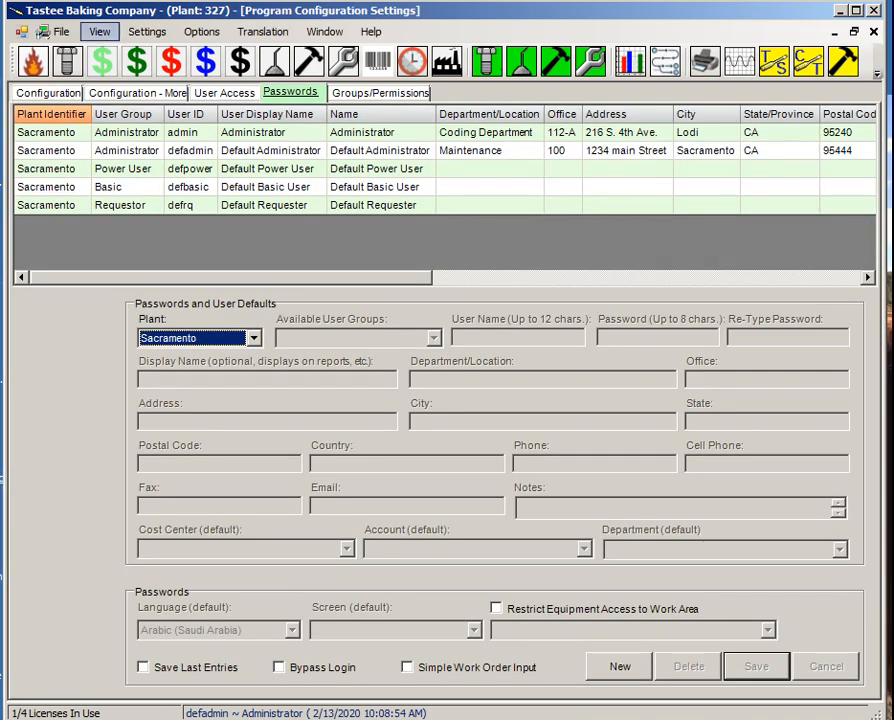
- Examine the email field of the Production requestor in the Work Order Requestors list and close it without saving
{"action": "left_click", "coordinate": [99, 31]}
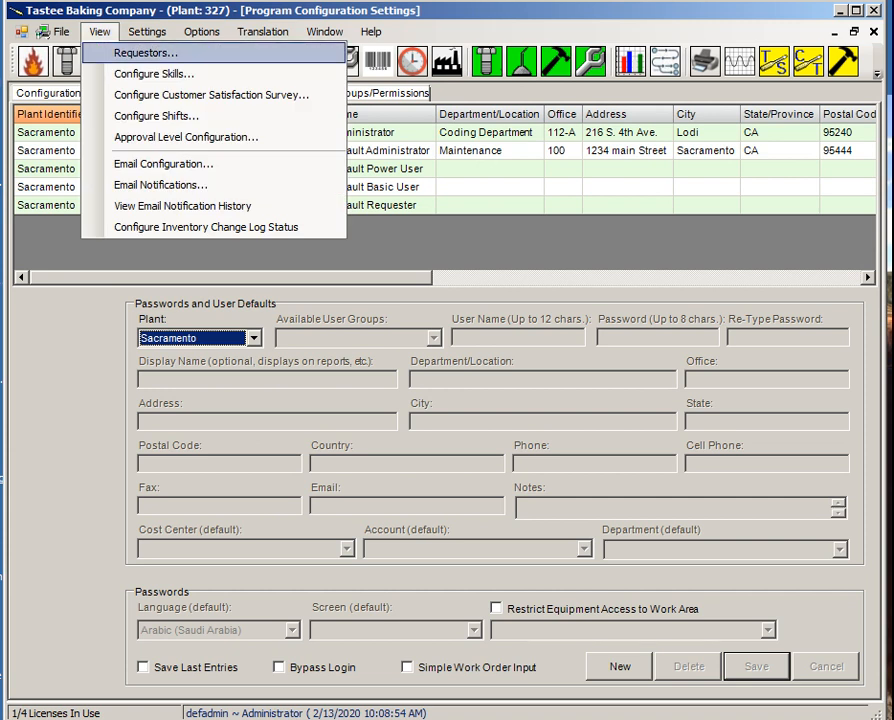
{"action": "left_click", "coordinate": [145, 53]}
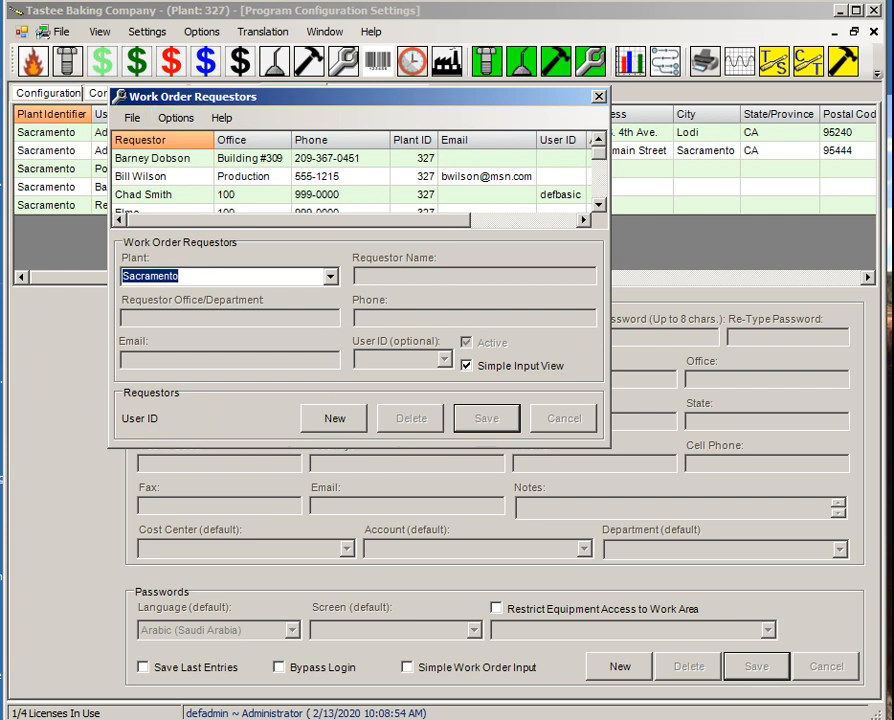
{"action": "left_click", "coordinate": [130, 177]}
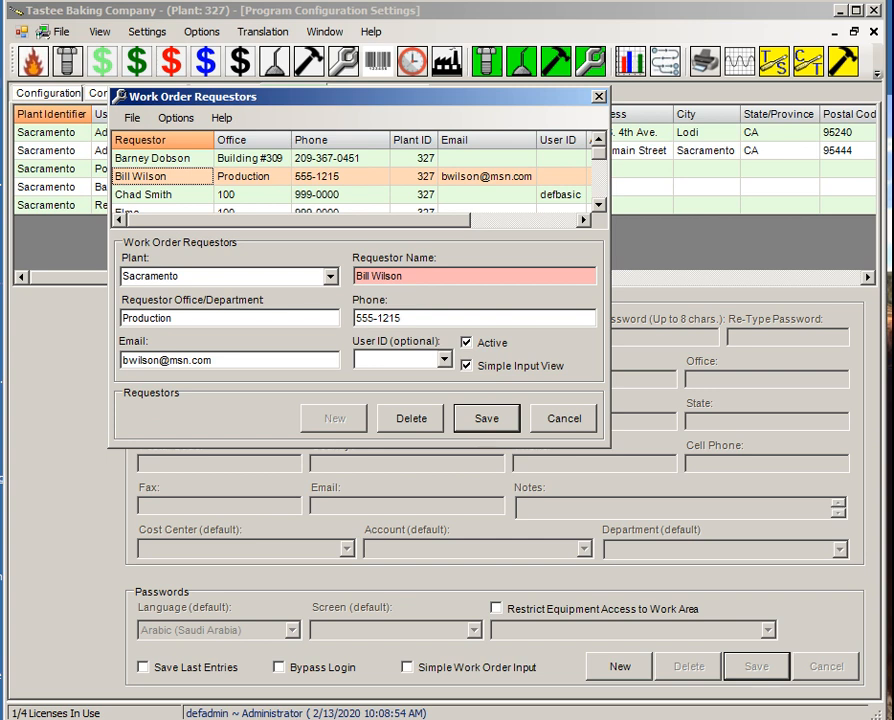
{"action": "left_click", "coordinate": [564, 419]}
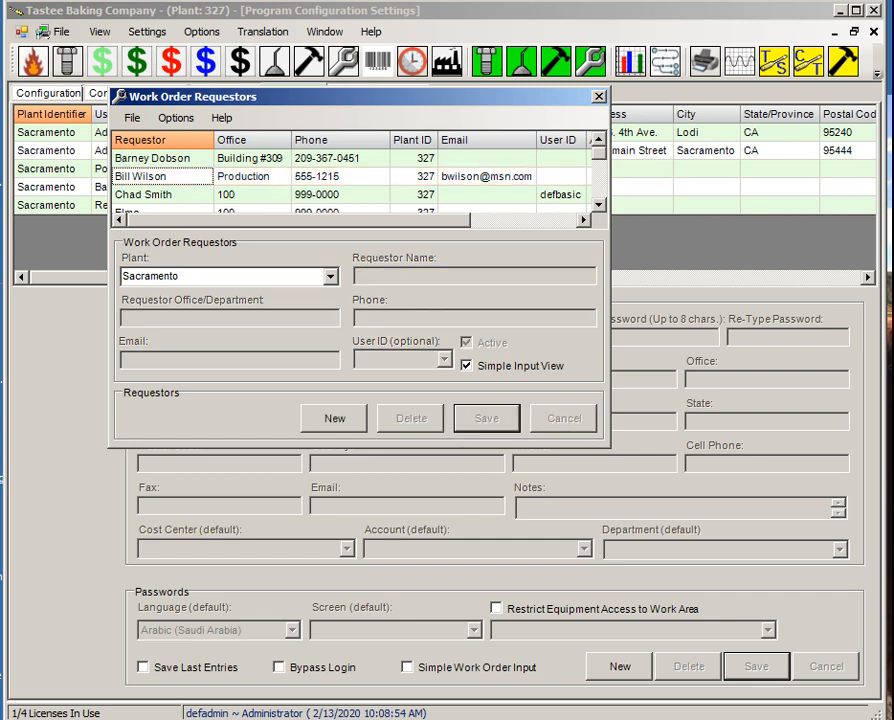
{"action": "left_click", "coordinate": [599, 97]}
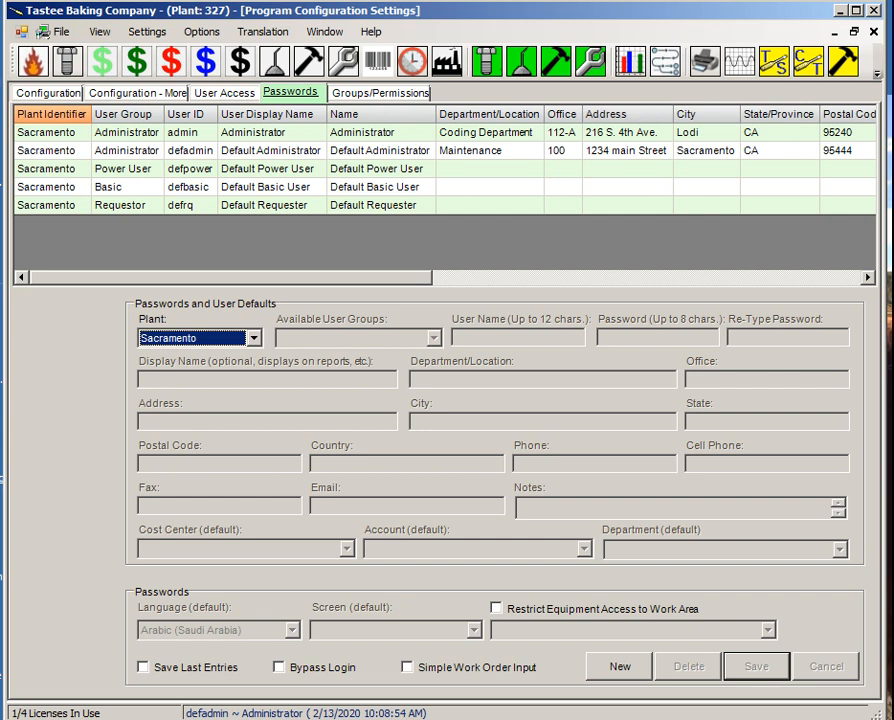
- Open Email Configuration and examine the SMTP and sender settings of the defadmin record in the administrator settings
{"action": "left_click", "coordinate": [100, 32]}
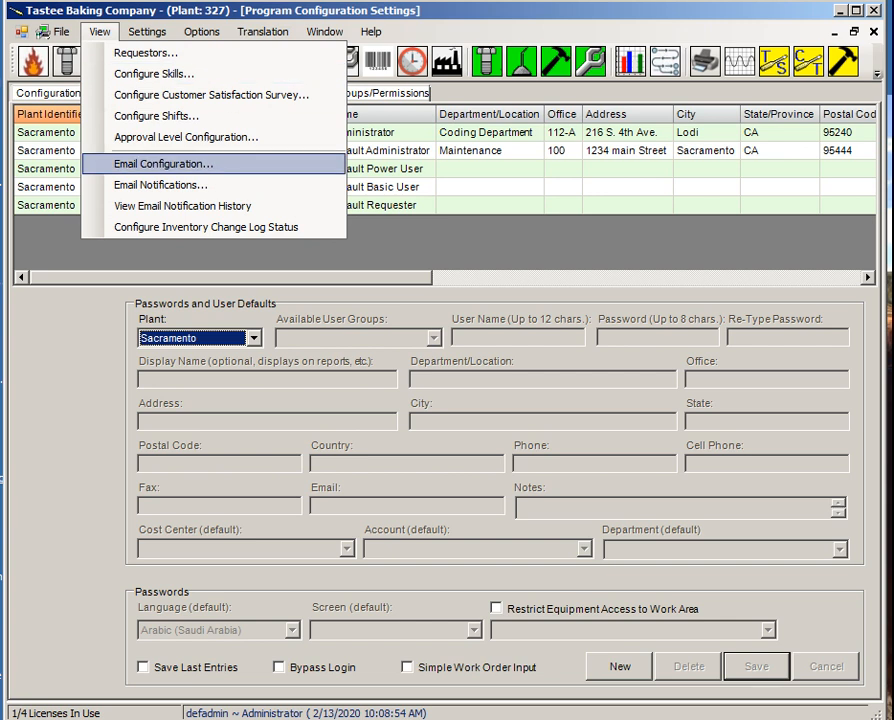
{"action": "left_click", "coordinate": [163, 163]}
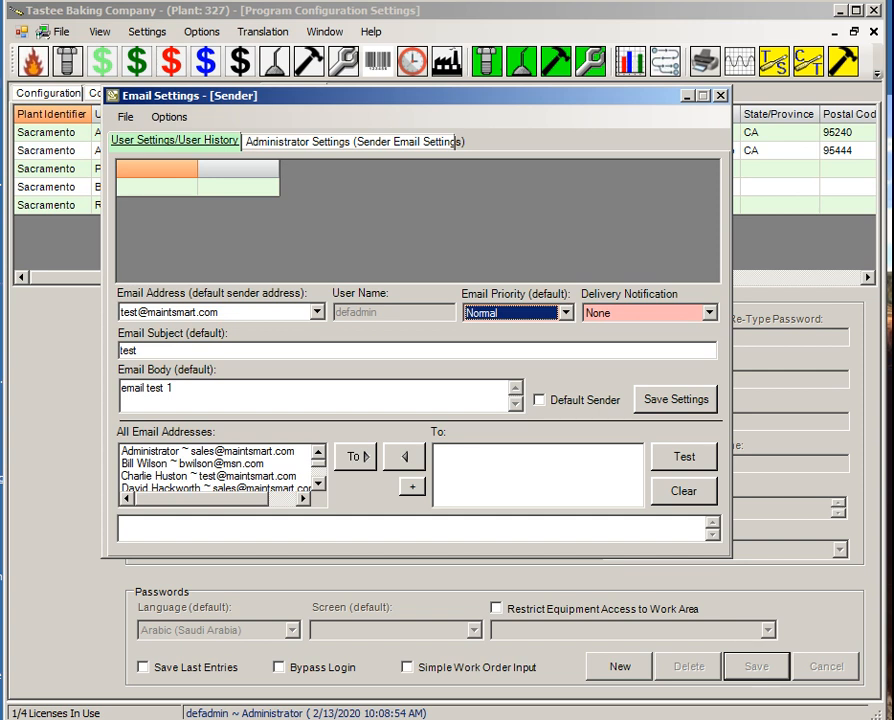
{"action": "left_click", "coordinate": [454, 142]}
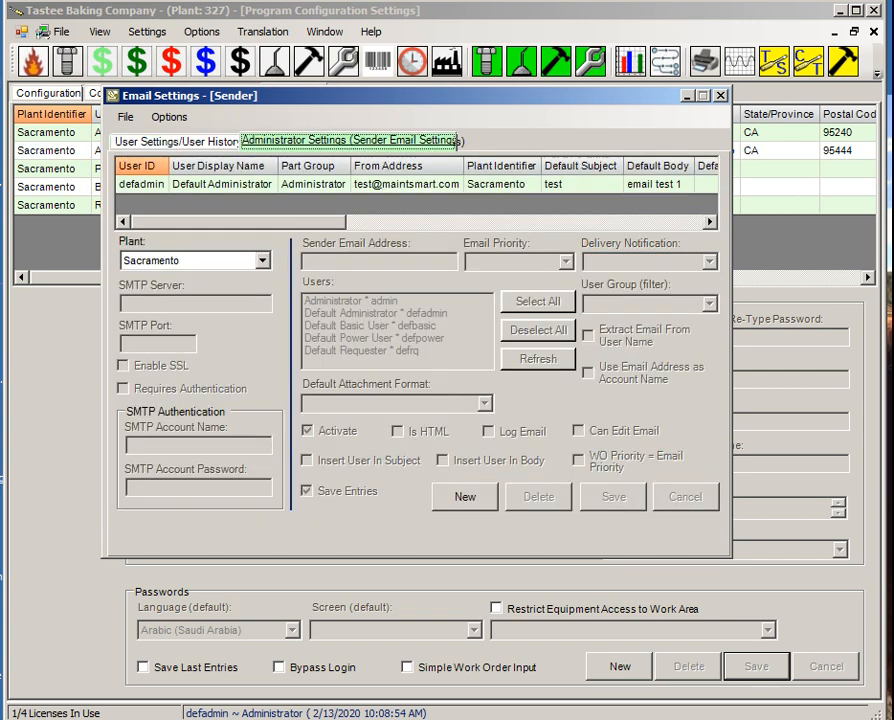
{"action": "left_click", "coordinate": [313, 184]}
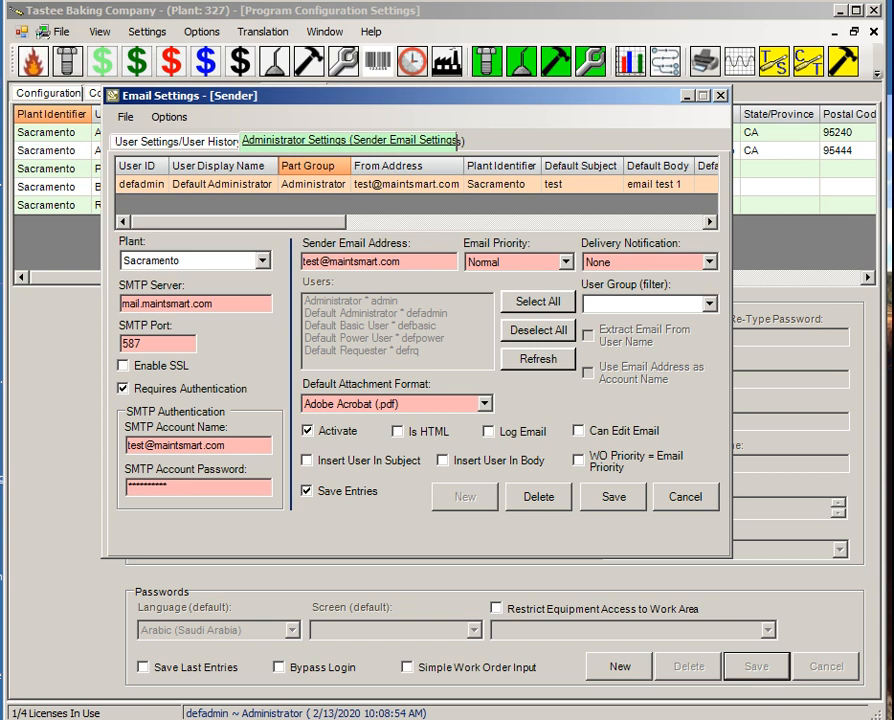
- Set the plant's default email sender to the Sacramento defadmin entry
{"action": "left_click", "coordinate": [175, 141]}
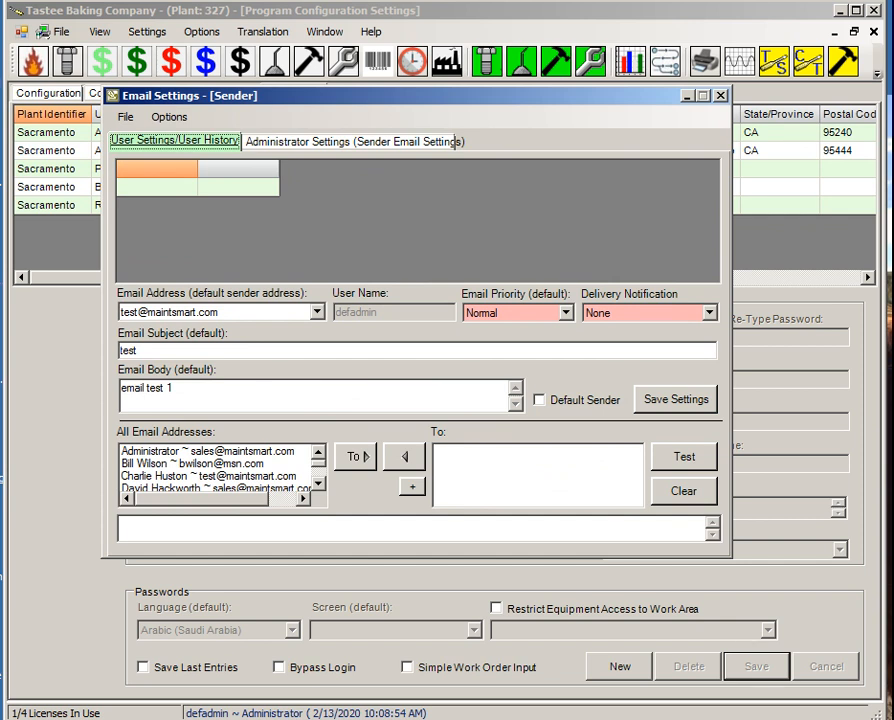
{"action": "left_click", "coordinate": [169, 117]}
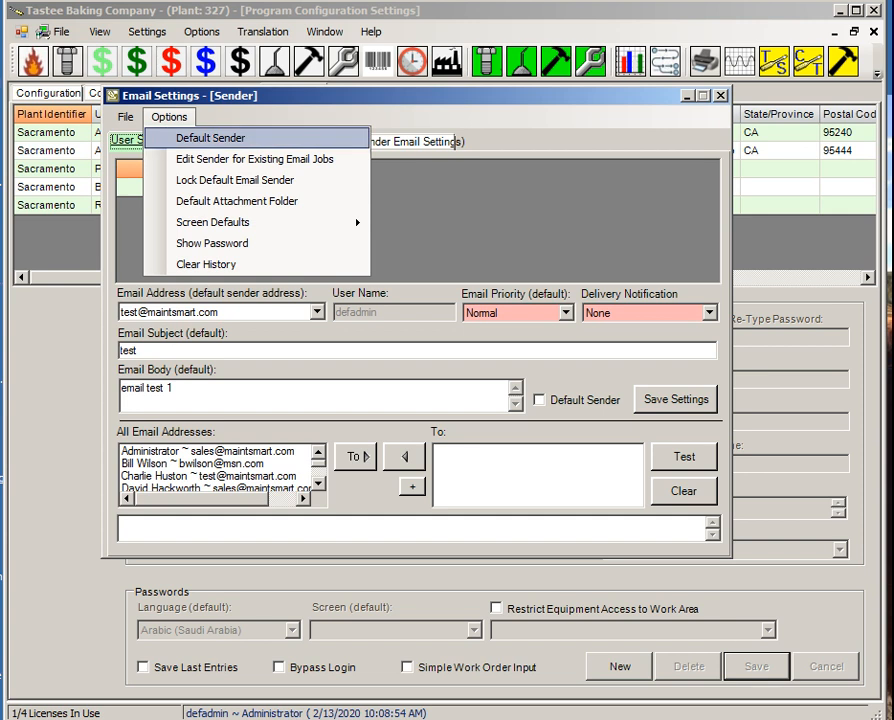
{"action": "left_click", "coordinate": [210, 138]}
{"action": "left_click", "coordinate": [691, 397]}
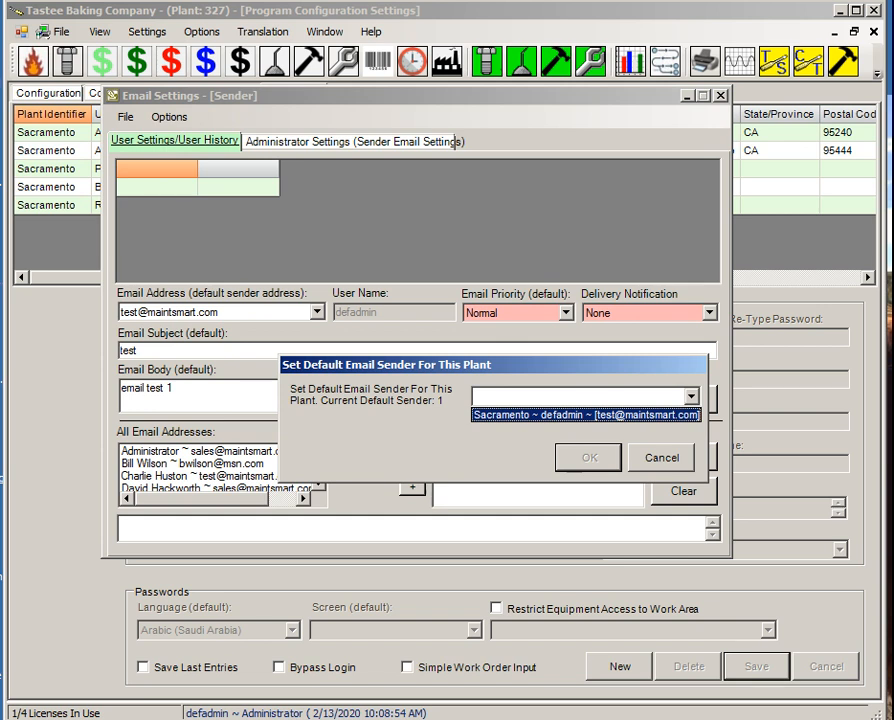
{"action": "left_click", "coordinate": [586, 415]}
{"action": "left_click", "coordinate": [589, 458]}
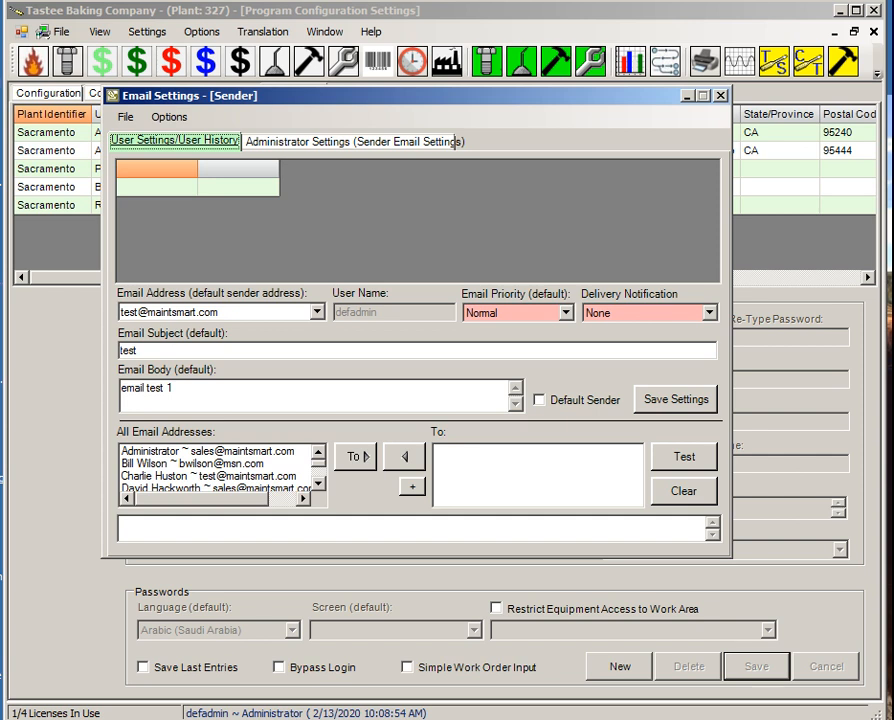
- Try to start a new email sender entry for the Default Basic User in the administrator settings, and cancel it
{"action": "left_click", "coordinate": [455, 141]}
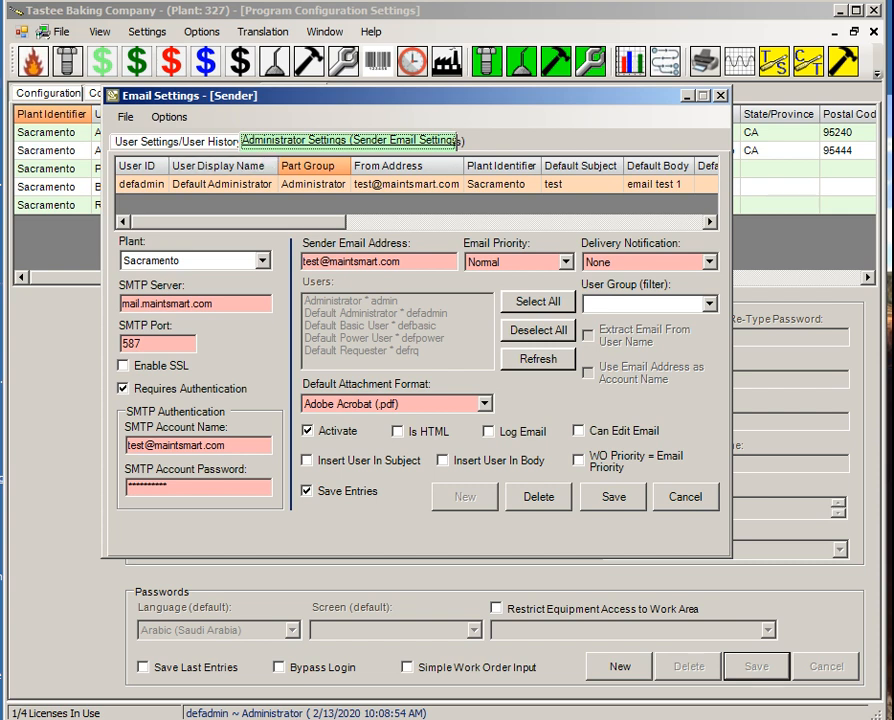
{"action": "left_click", "coordinate": [175, 141]}
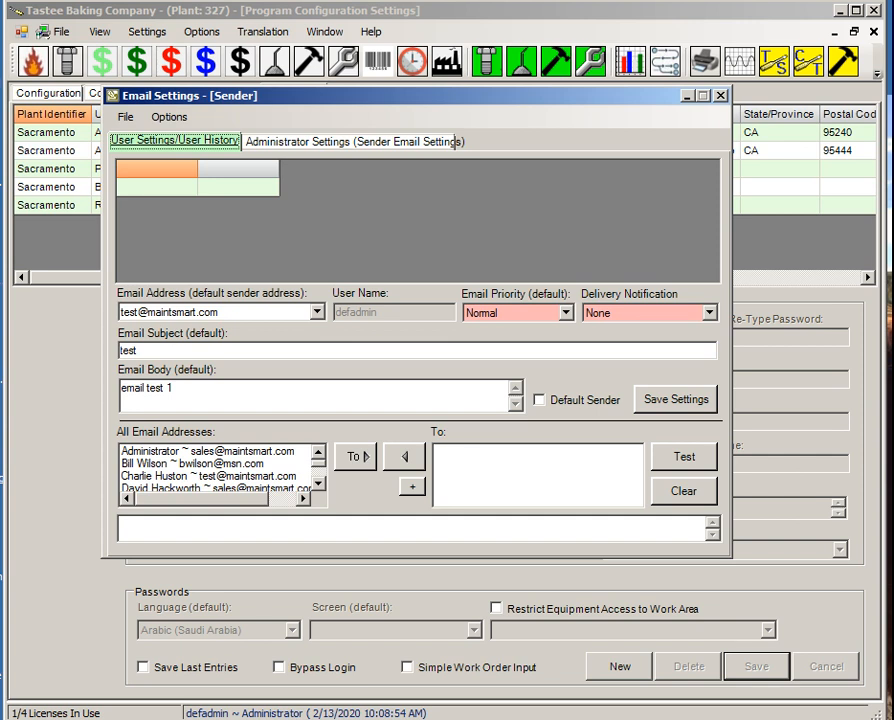
{"action": "left_click", "coordinate": [453, 141]}
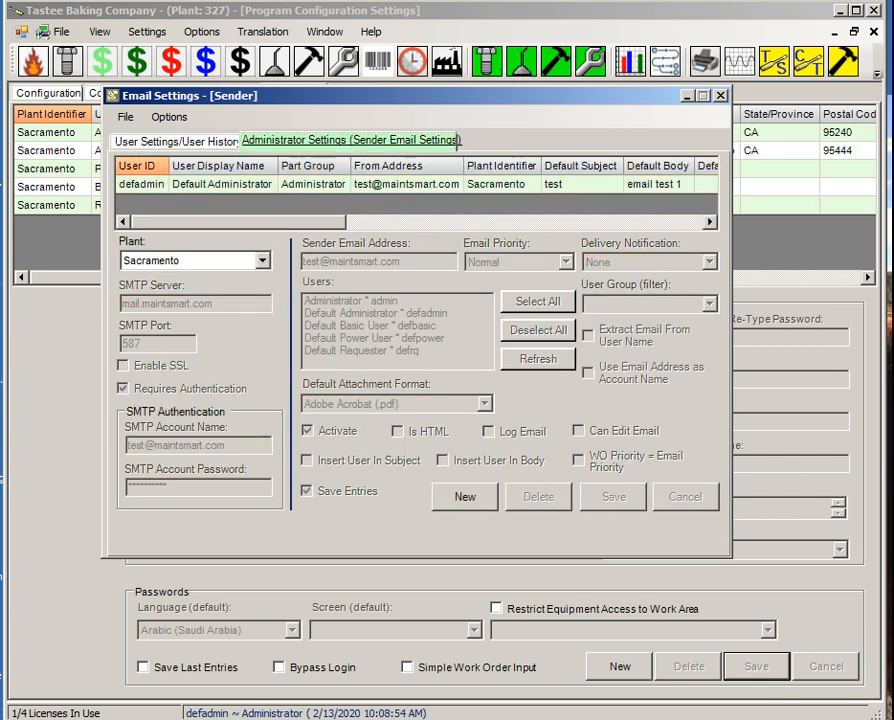
{"action": "left_click", "coordinate": [397, 326]}
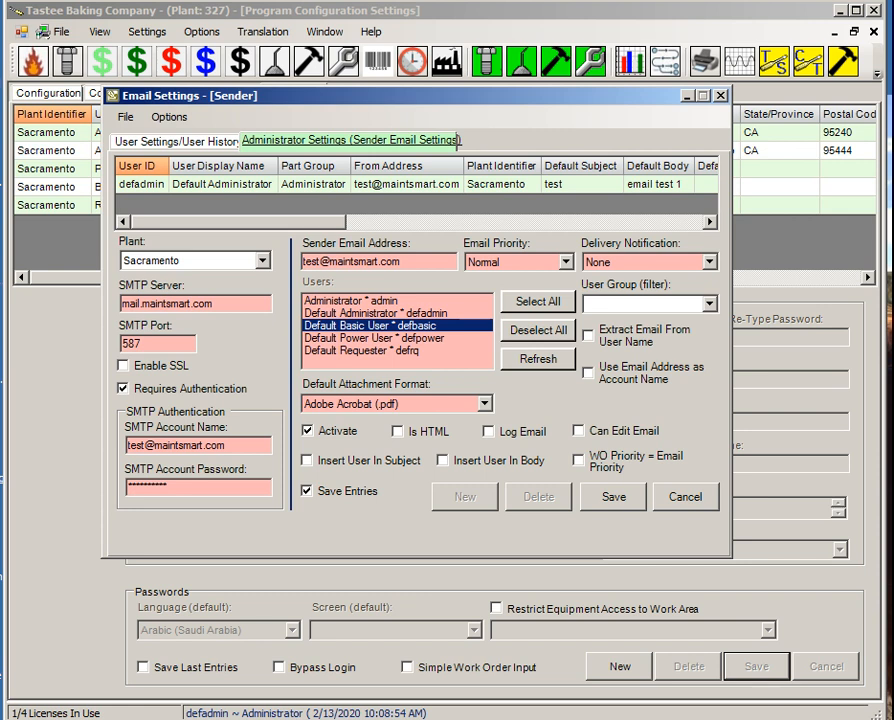
{"action": "left_click", "coordinate": [686, 497]}
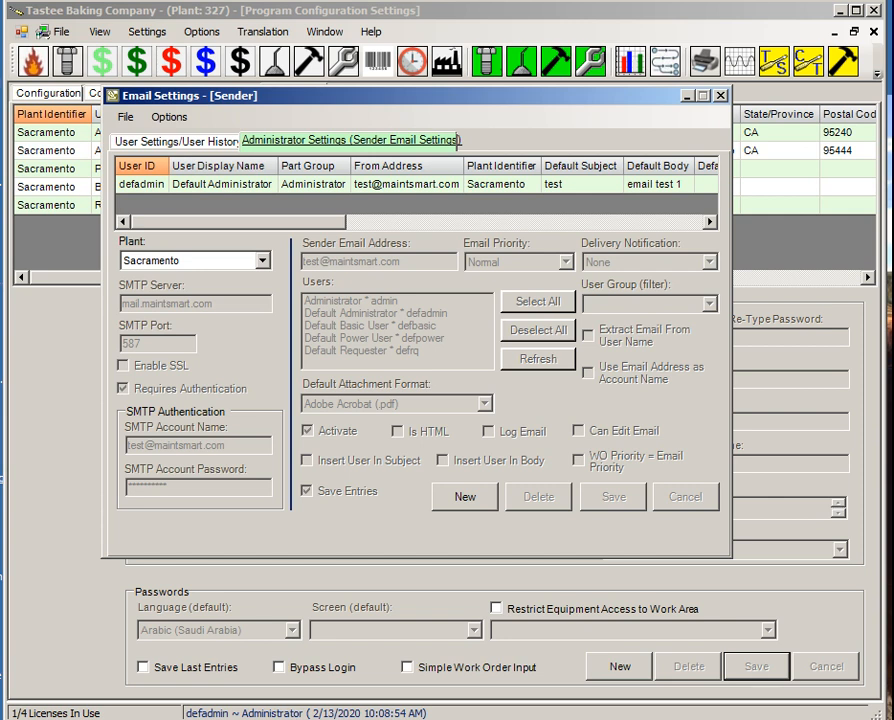
- Send a test email to the technician contact that uses the company's sales mailbox and check its entry in the user history
{"action": "left_click", "coordinate": [457, 140]}
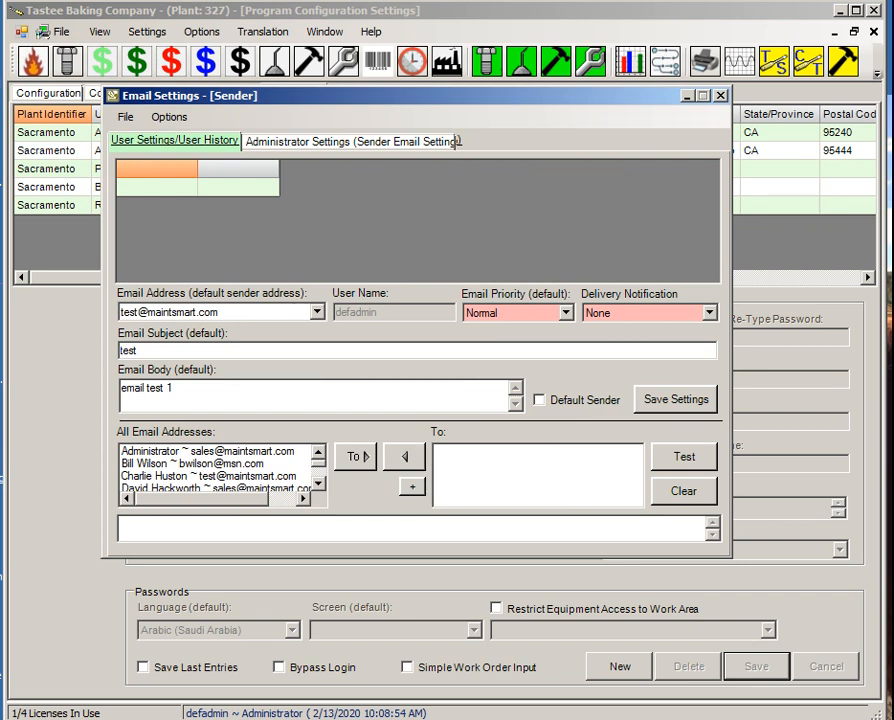
{"action": "left_click", "coordinate": [318, 484]}
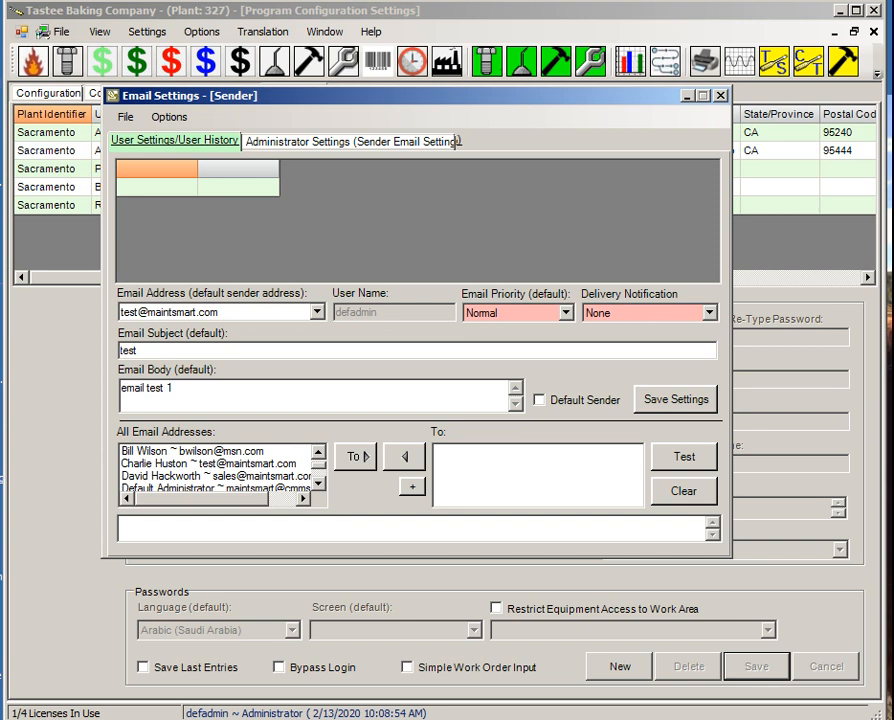
{"action": "left_click", "coordinate": [215, 476]}
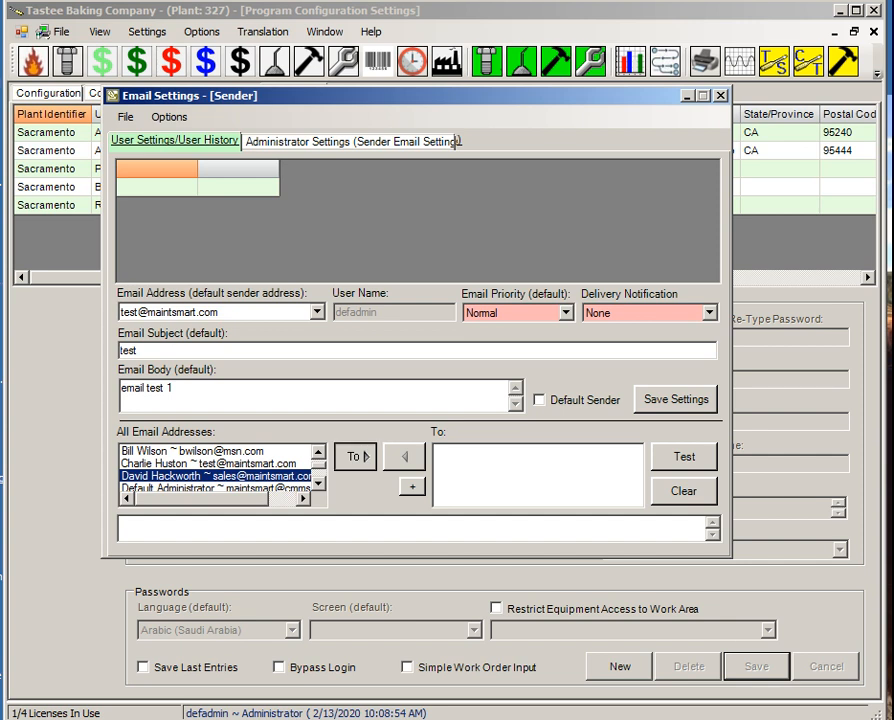
{"action": "left_click", "coordinate": [355, 456]}
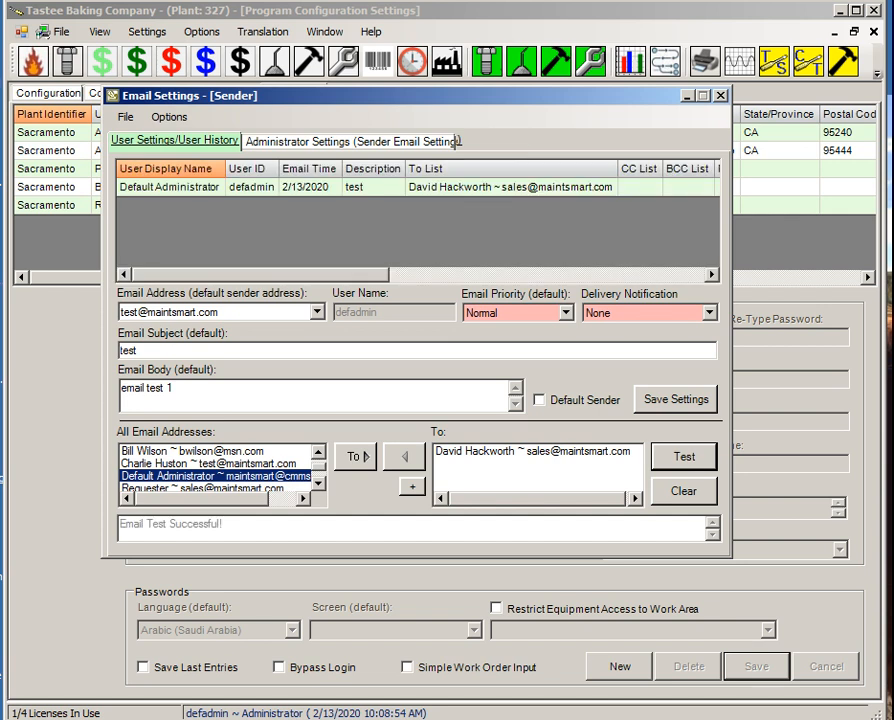
{"action": "left_click_drag", "start_coordinate": [260, 274], "coordinate": [570, 274]}
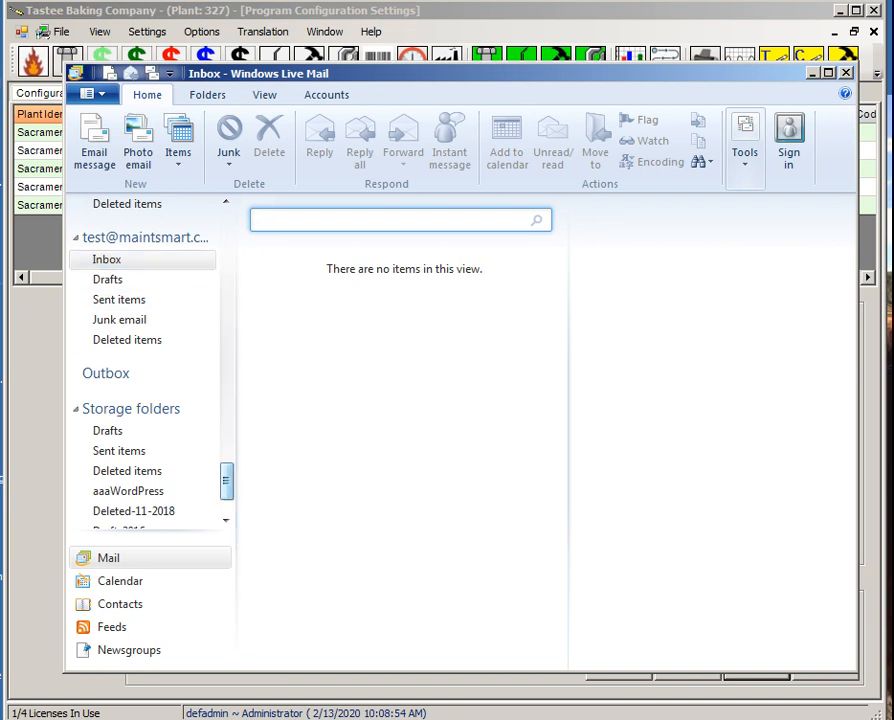
- Open the received test email in the MaintSmart Sales inbox, read it and minimise the mail windows
{"action": "scroll", "coordinate": [145, 360], "scroll_direction": "up", "scroll_amount": 5}
{"action": "scroll", "coordinate": [145, 360], "scroll_direction": "up", "scroll_amount": 10}
{"action": "scroll", "coordinate": [145, 360], "scroll_direction": "up", "scroll_amount": 10}
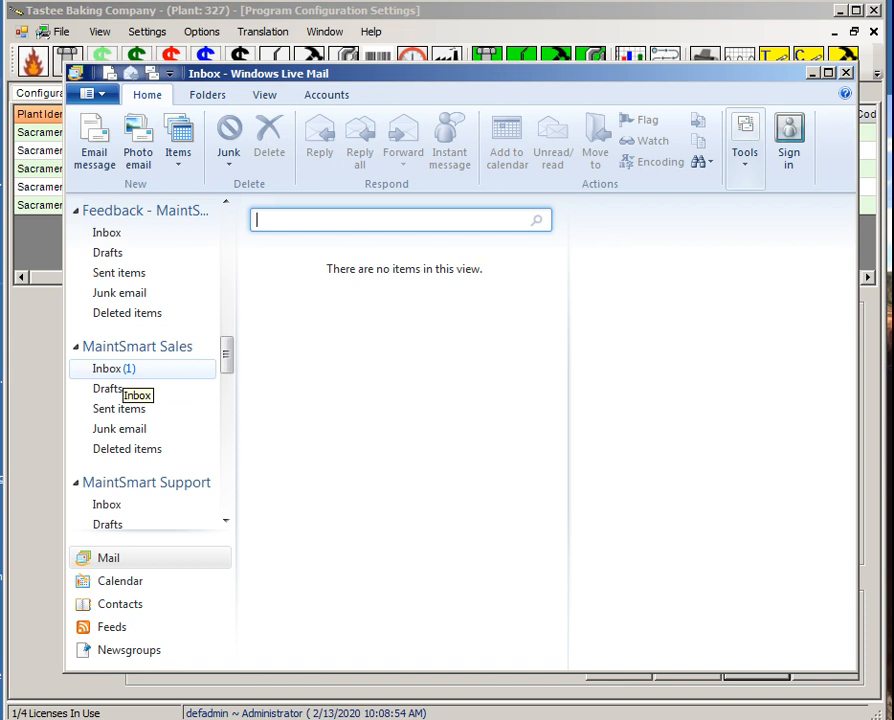
{"action": "left_click", "coordinate": [110, 387]}
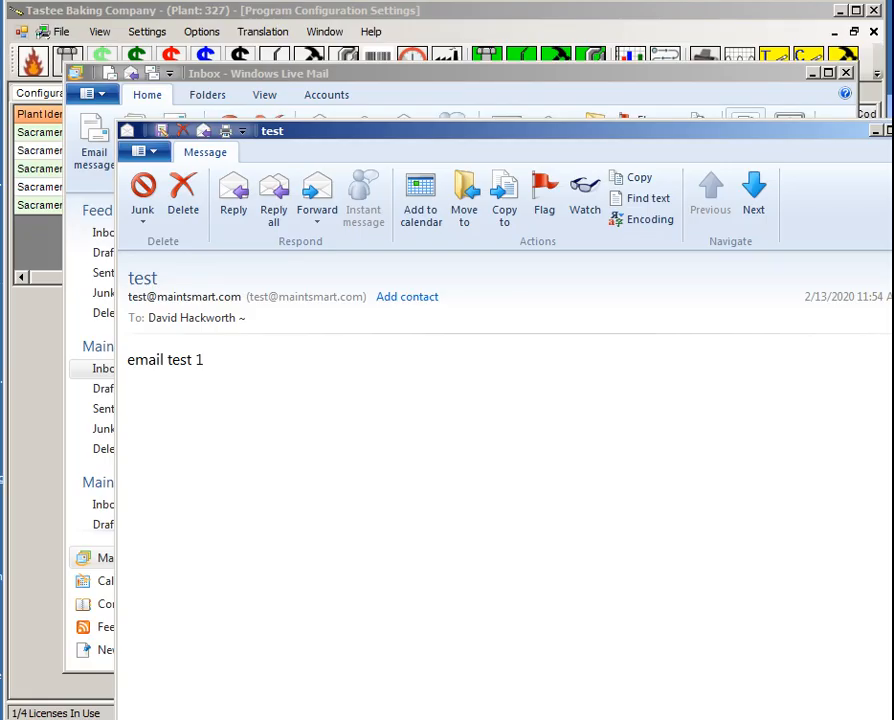
{"action": "left_click_drag", "start_coordinate": [500, 131], "coordinate": [425, 110]}
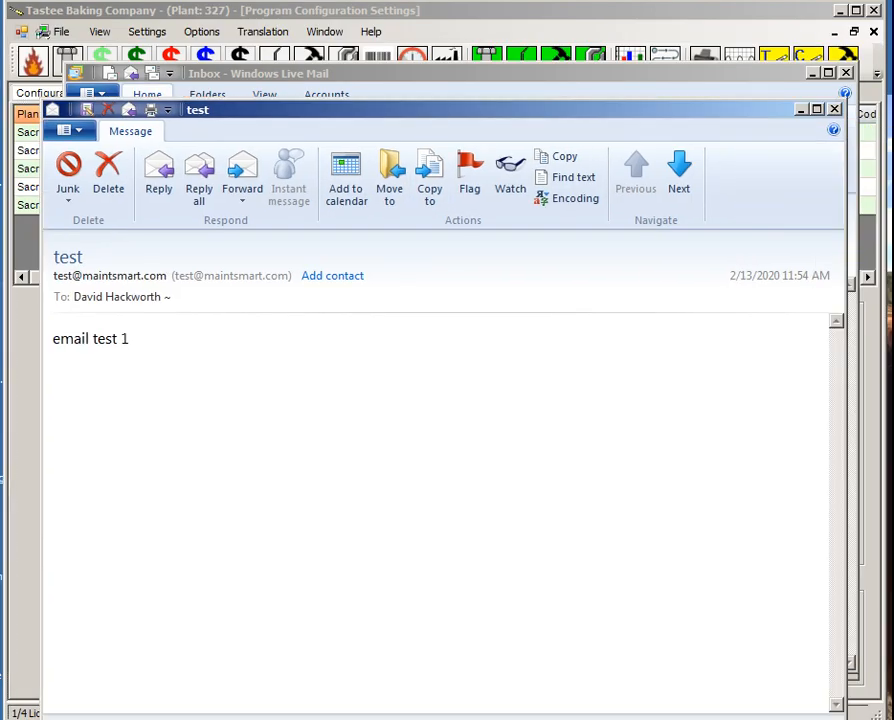
{"action": "left_click", "coordinate": [813, 73]}
{"action": "left_click", "coordinate": [801, 109]}
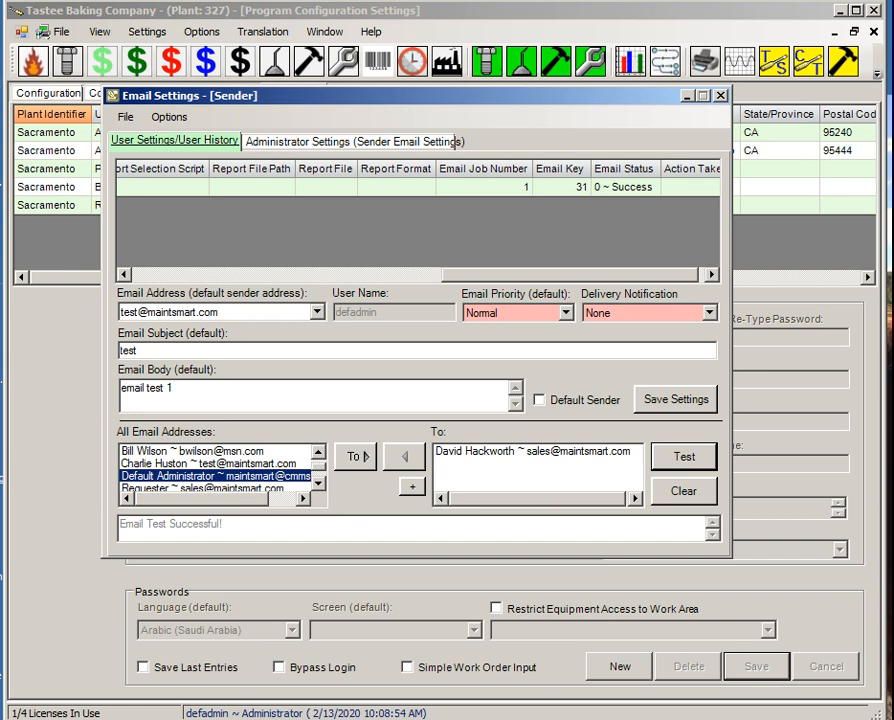
- Close the email sender settings and open the Email Notifications configuration for work order, purchasing and down time events
{"action": "left_click", "coordinate": [720, 96]}
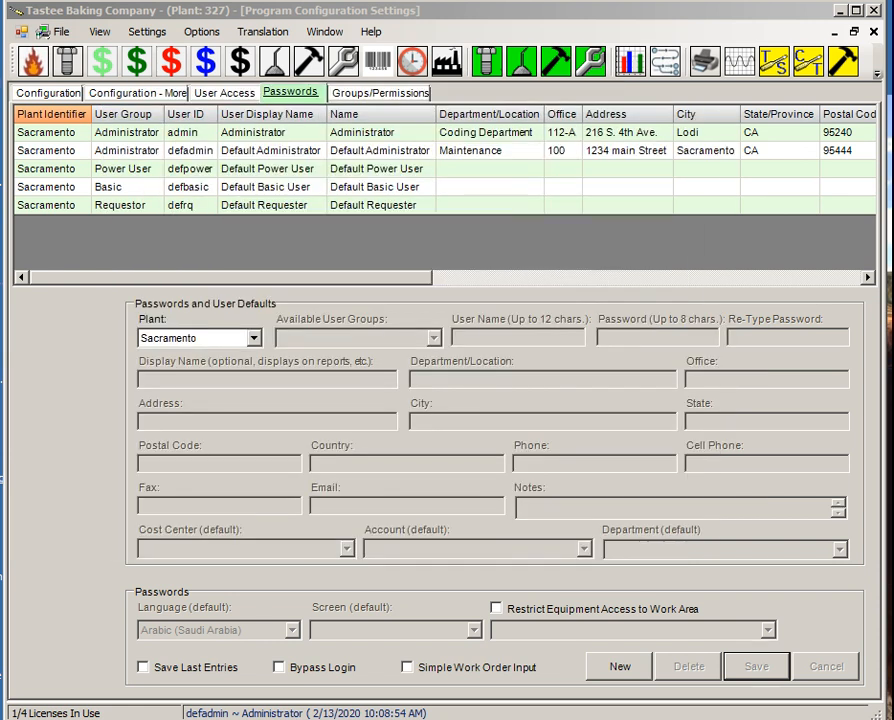
{"action": "left_click", "coordinate": [877, 72]}
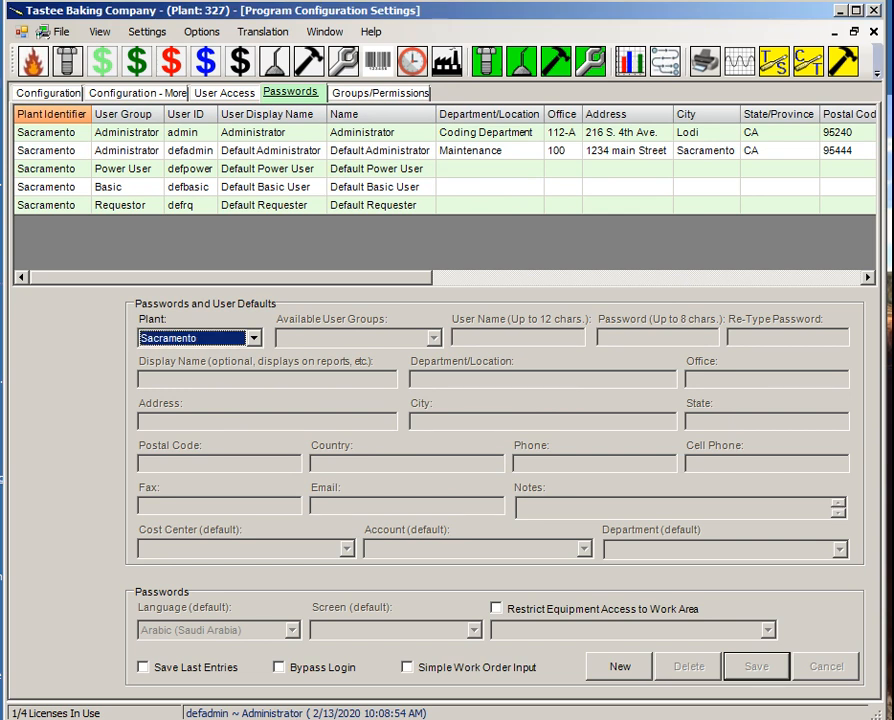
{"action": "left_click", "coordinate": [877, 72]}
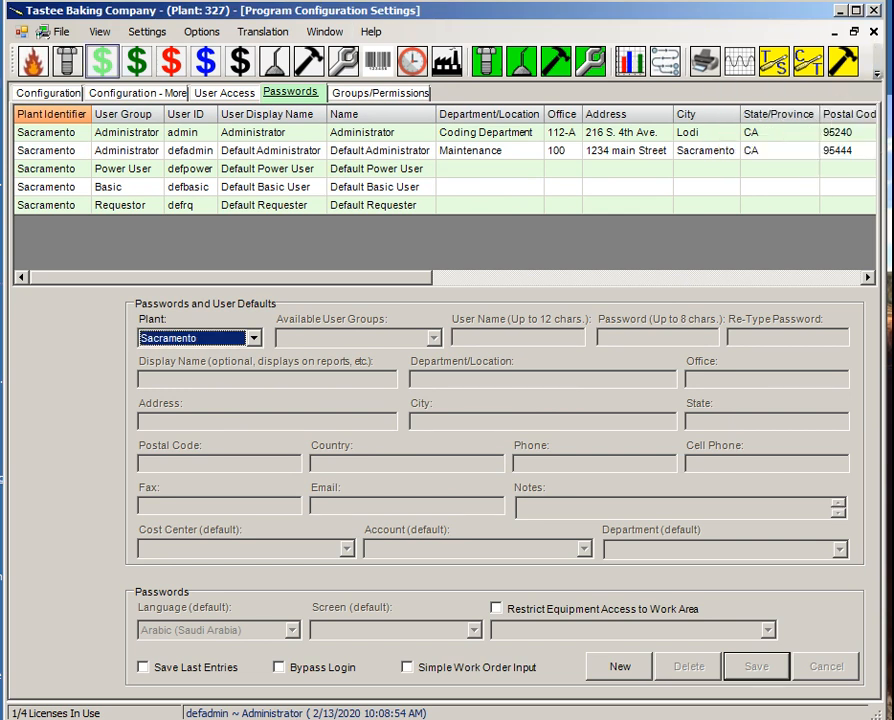
{"action": "left_click", "coordinate": [100, 31]}
{"action": "key", "text": "Down"}
{"action": "key", "text": "Down"}
{"action": "key", "text": "Down"}
{"action": "key", "text": "Down"}
{"action": "key", "text": "Down"}
{"action": "key", "text": "Down"}
{"action": "key", "text": "Down"}
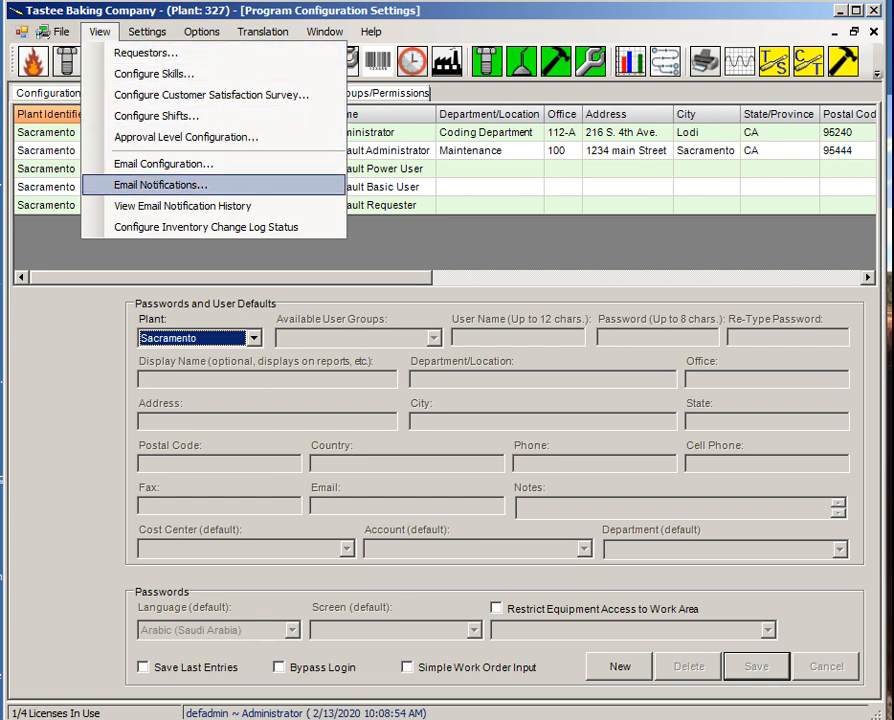
{"action": "key", "text": "Return"}
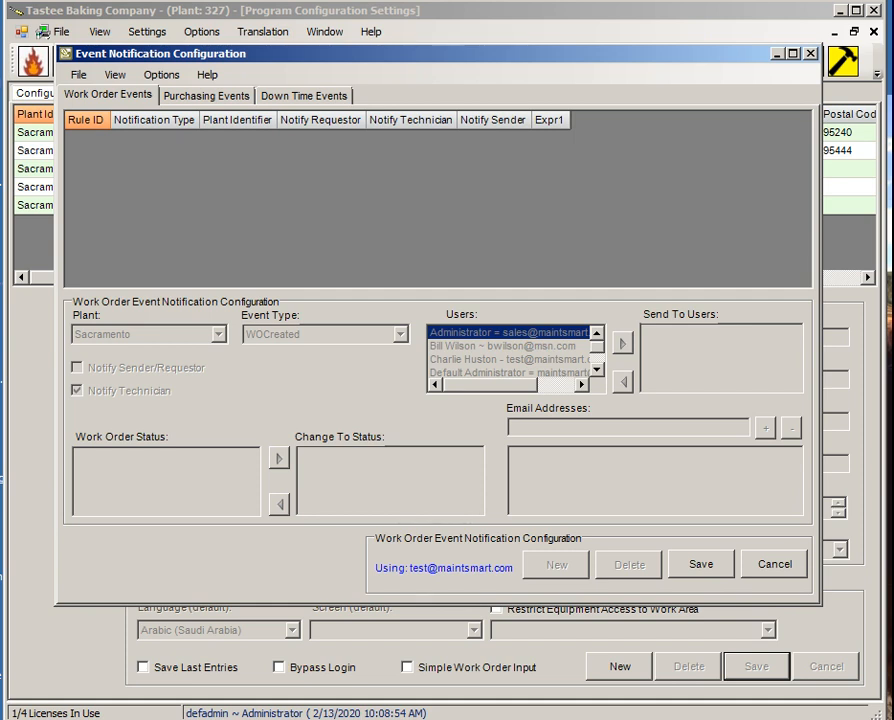
- Start a work order notification rule for the WOCreated event and add the user with the company's test mailbox as recipient
{"action": "left_click", "coordinate": [774, 564]}
{"action": "left_click", "coordinate": [556, 564]}
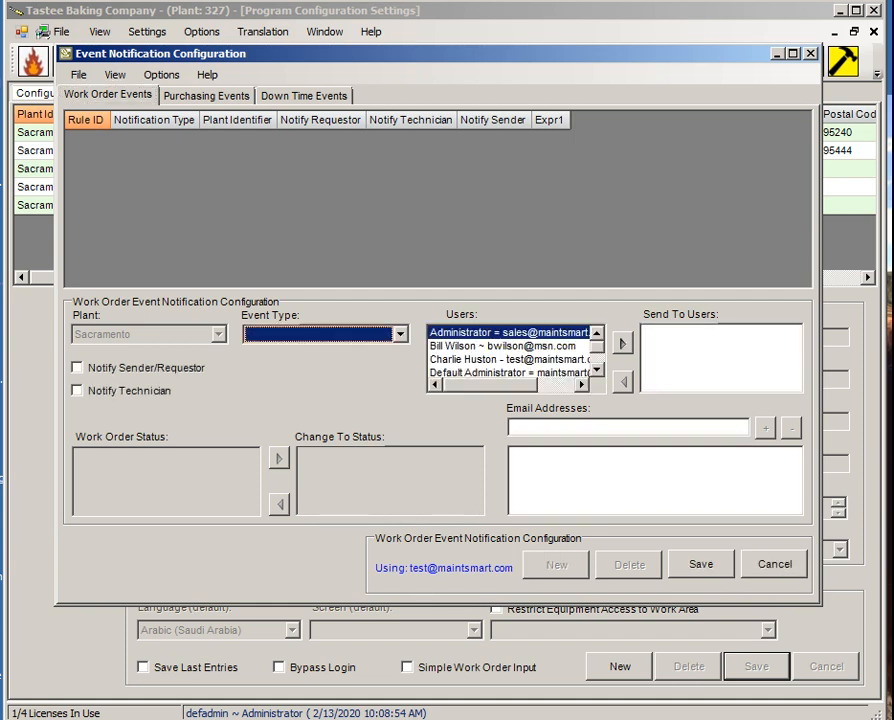
{"action": "left_click", "coordinate": [400, 335]}
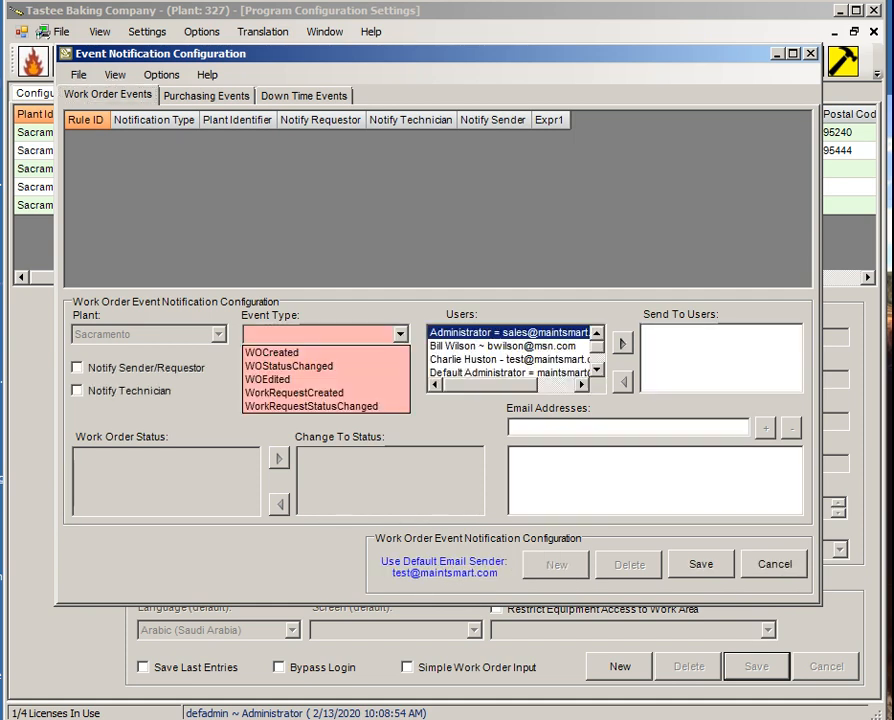
{"action": "left_click", "coordinate": [272, 353]}
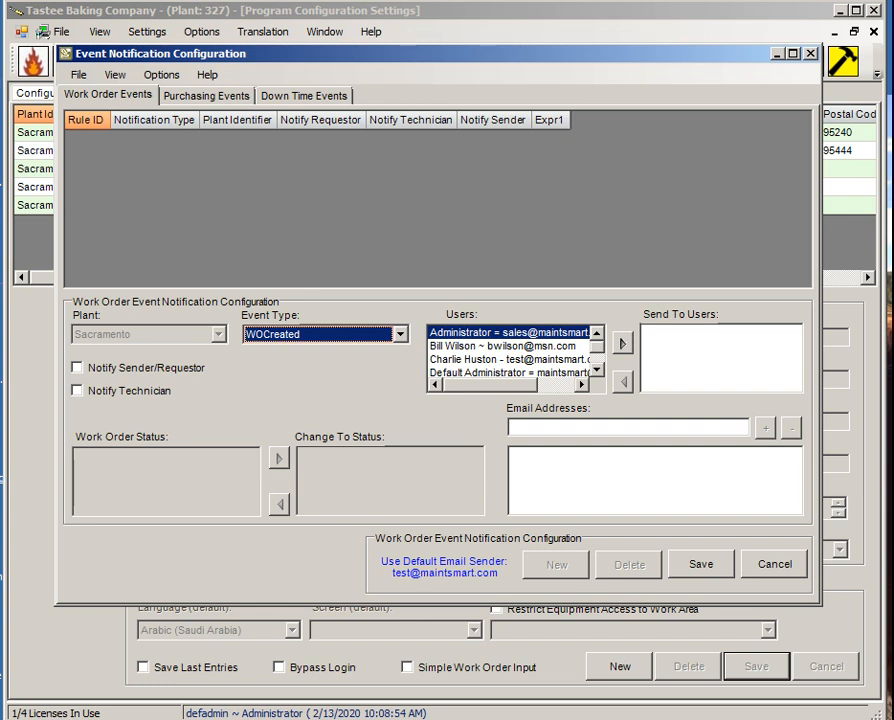
{"action": "left_click", "coordinate": [597, 370]}
{"action": "left_click", "coordinate": [509, 346]}
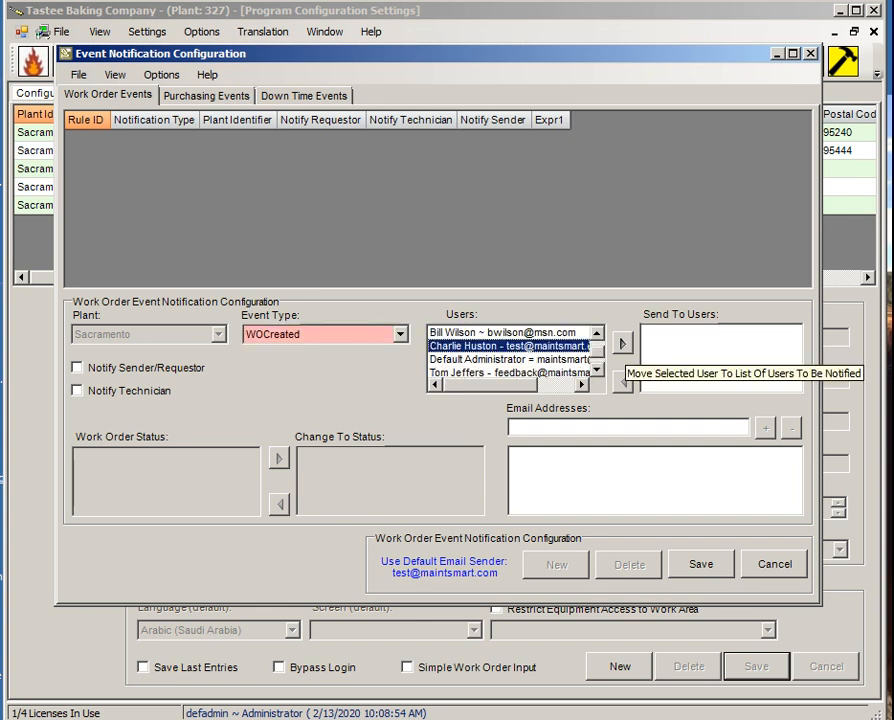
{"action": "left_click", "coordinate": [622, 343]}
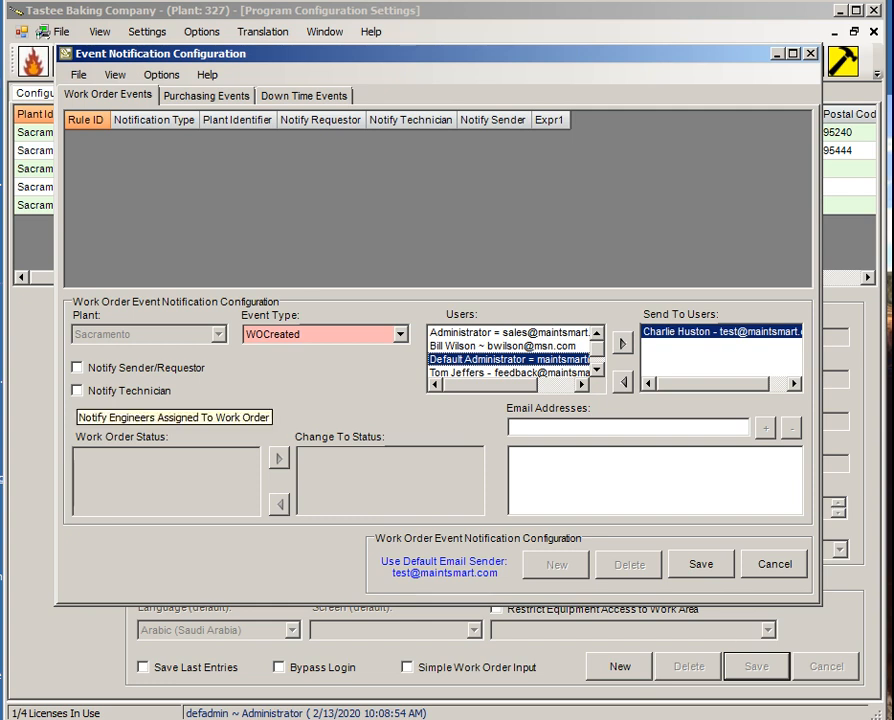
- Enable Notify Technician for the WOCreated rule and save it
{"action": "left_click", "coordinate": [77, 390]}
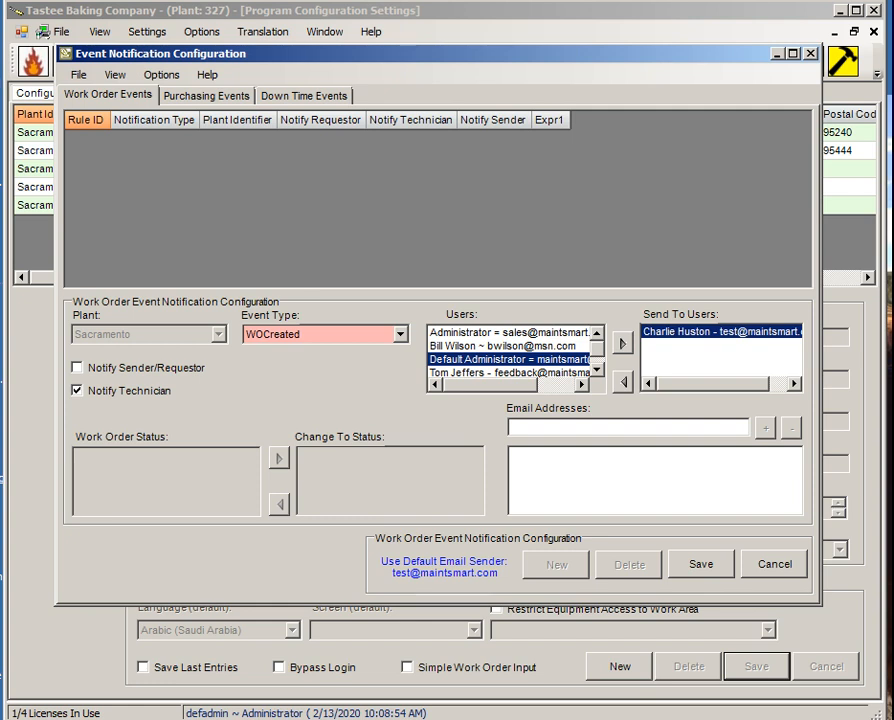
{"action": "left_click", "coordinate": [597, 370]}
{"action": "left_click", "coordinate": [597, 333]}
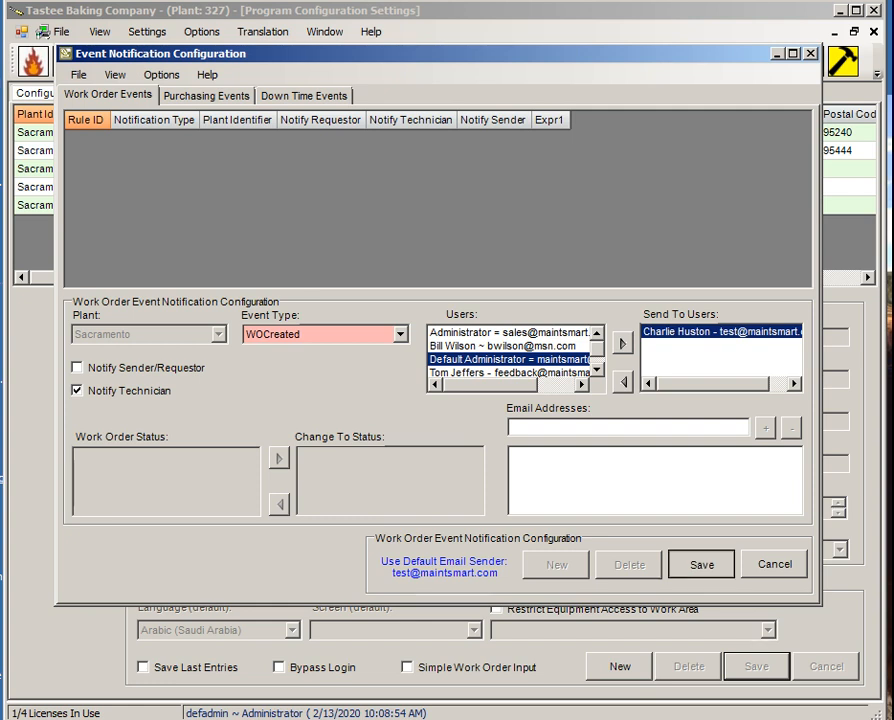
{"action": "left_click", "coordinate": [701, 564]}
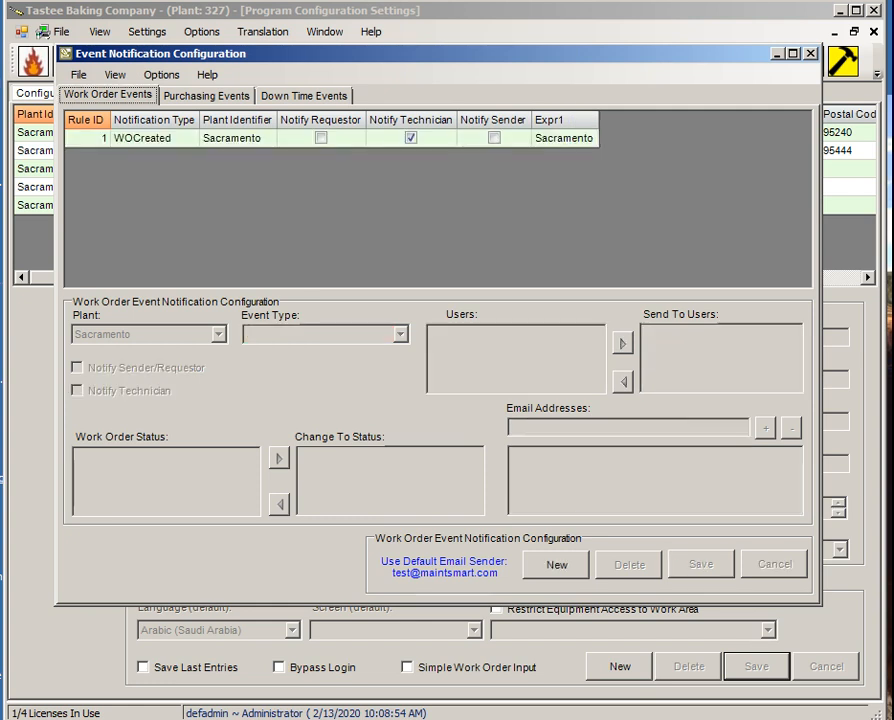
- Examine the remaining event types offered for another work order notification rule, and cancel the new rule
{"action": "left_click", "coordinate": [556, 565]}
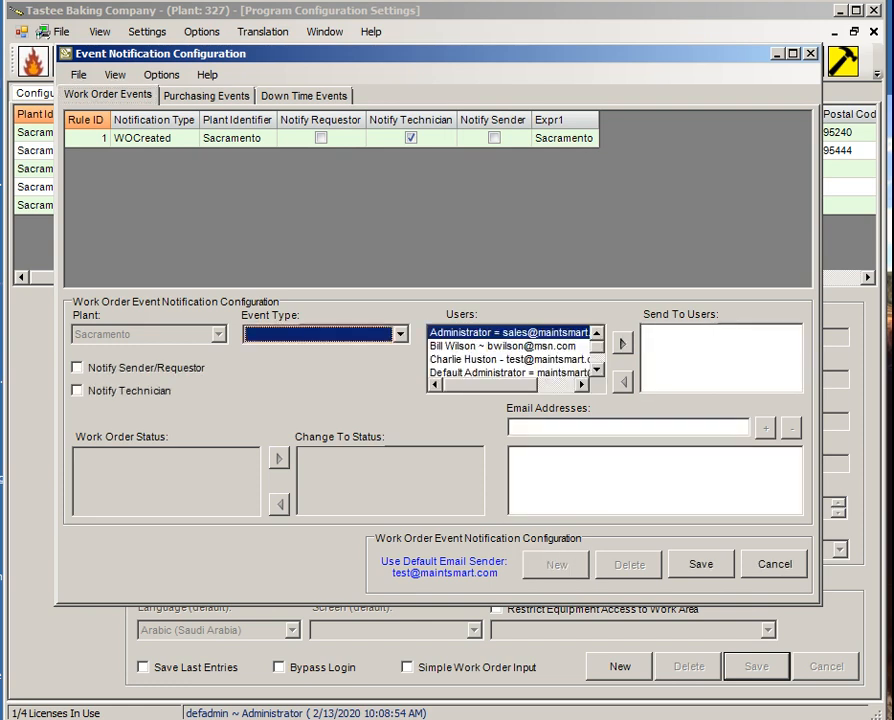
{"action": "left_click", "coordinate": [401, 335]}
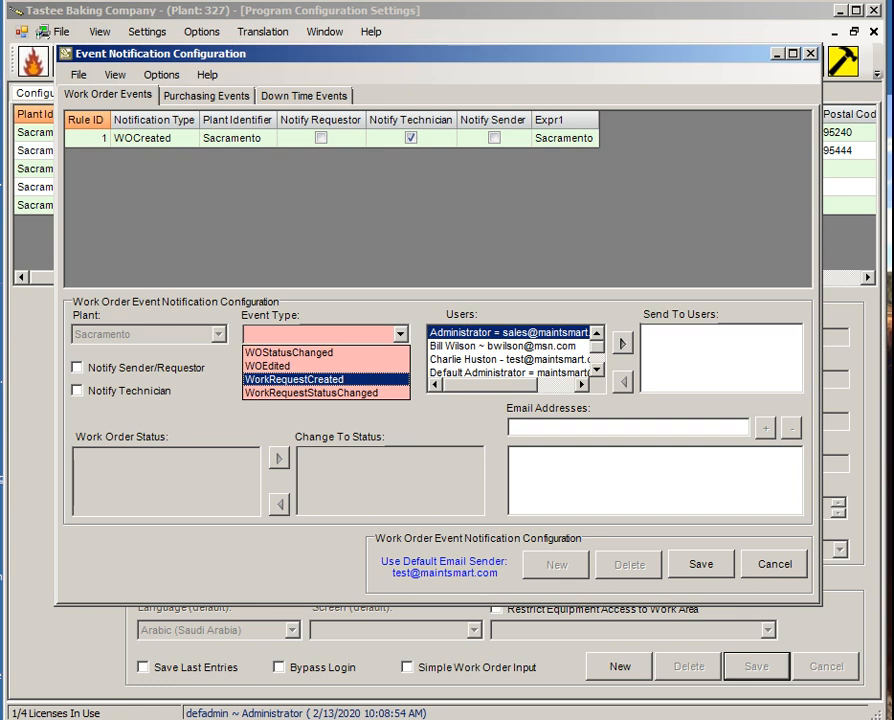
{"action": "key", "text": "Escape"}
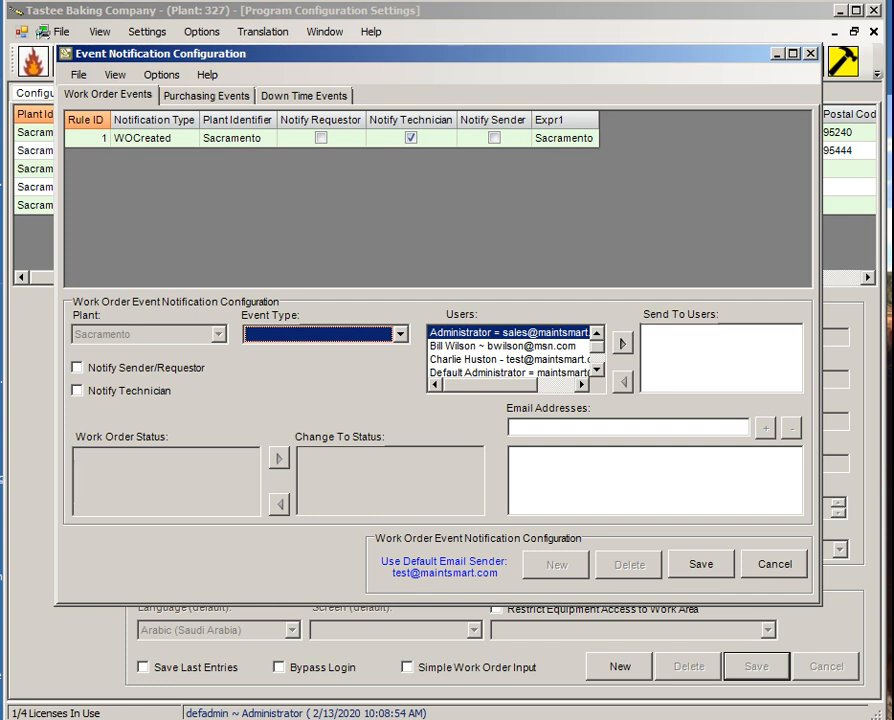
{"action": "left_click", "coordinate": [775, 565]}
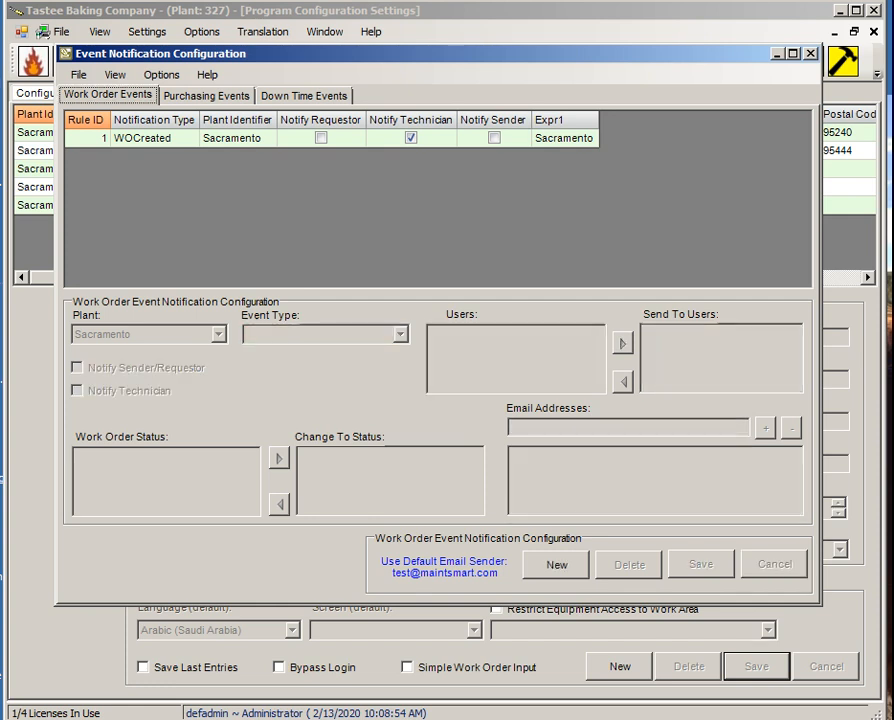
- Examine the event types offered for a new purchasing notification rule, and cancel the rule
{"action": "left_click", "coordinate": [206, 96]}
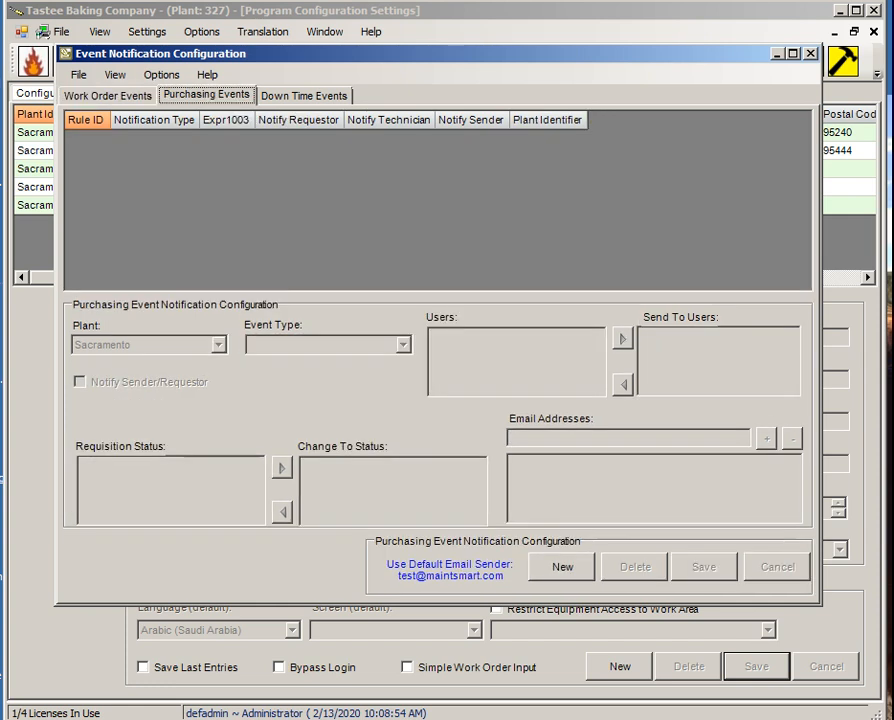
{"action": "left_click", "coordinate": [563, 566]}
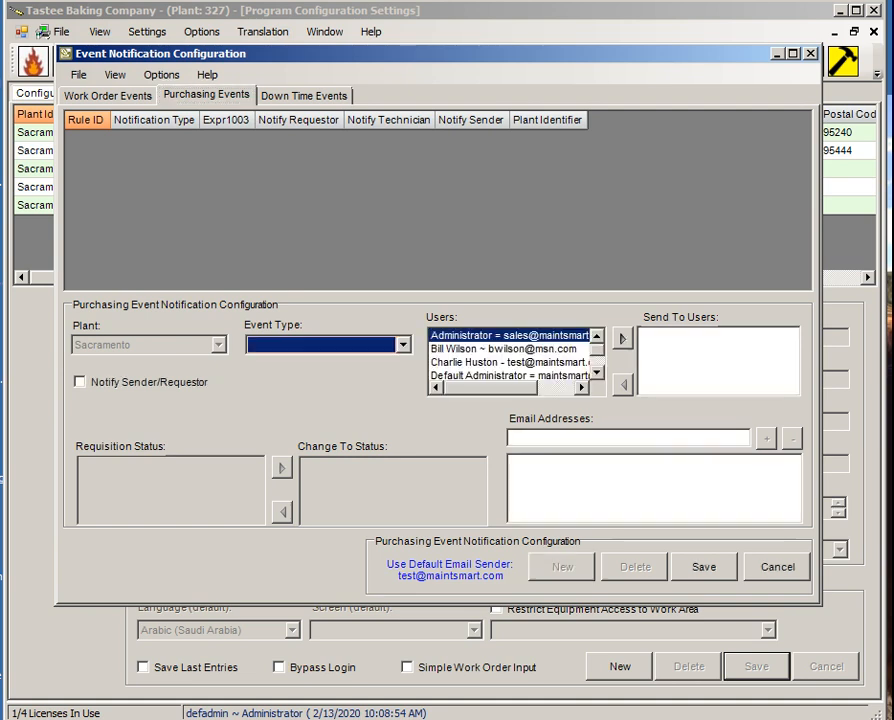
{"action": "left_click", "coordinate": [403, 345]}
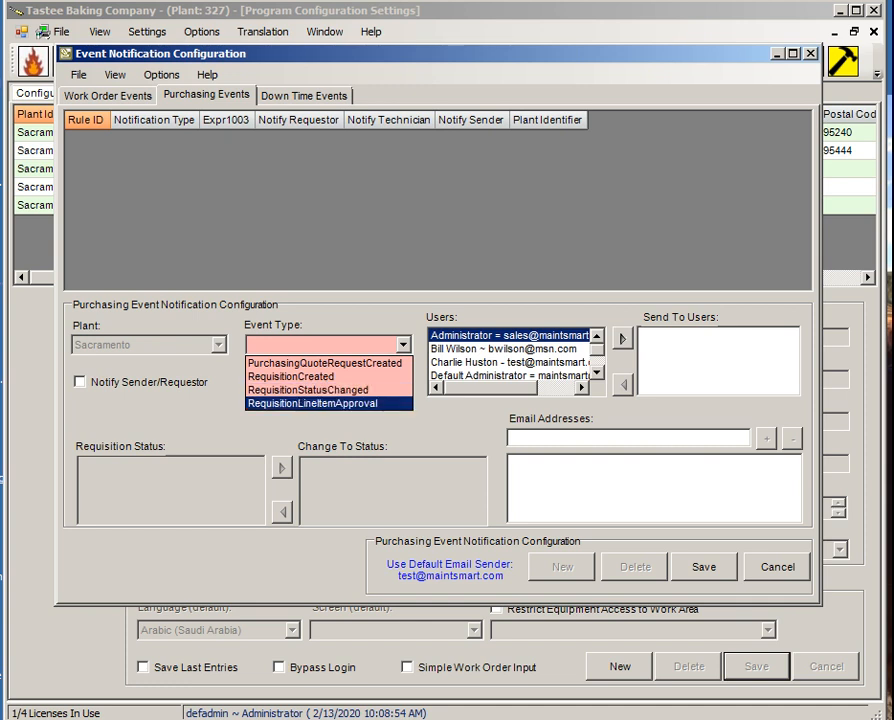
{"action": "left_click", "coordinate": [330, 404]}
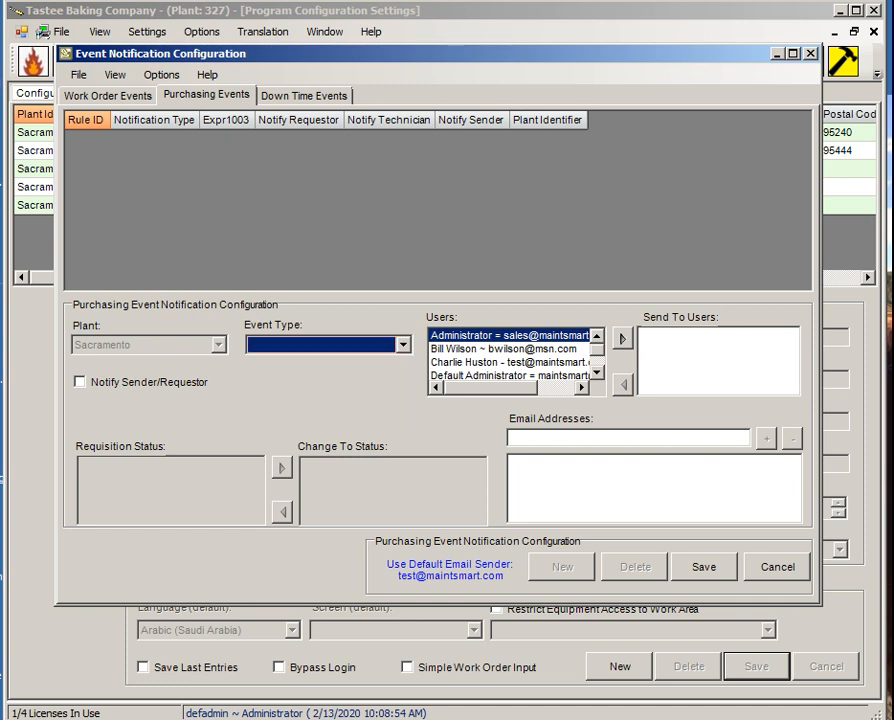
{"action": "left_click", "coordinate": [777, 567]}
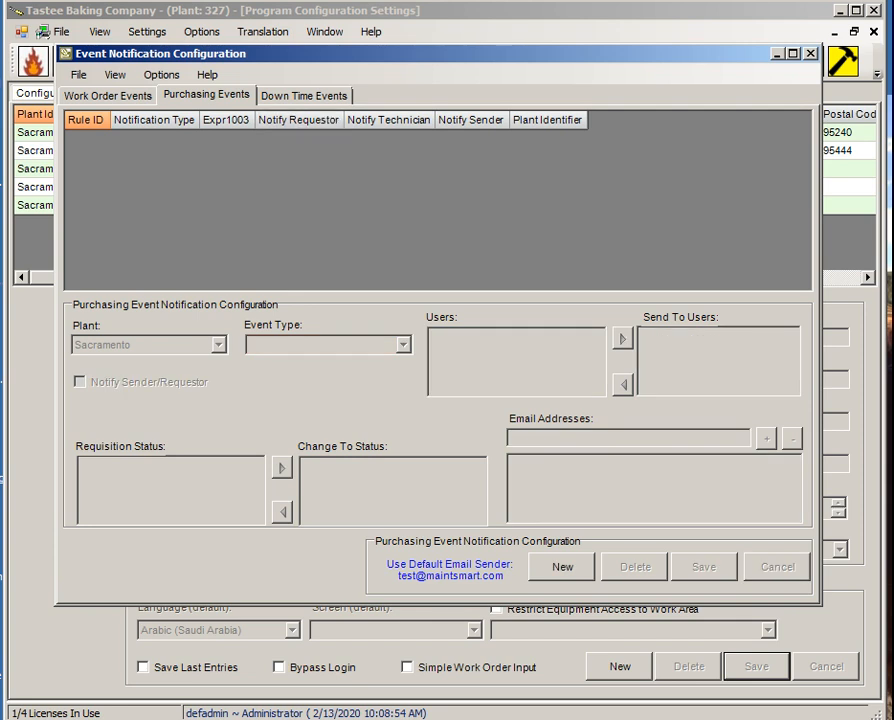
- Examine the event types and minimum severity levels offered for a new down time notification rule, and cancel the rule
{"action": "left_click", "coordinate": [304, 96]}
{"action": "left_click", "coordinate": [553, 562]}
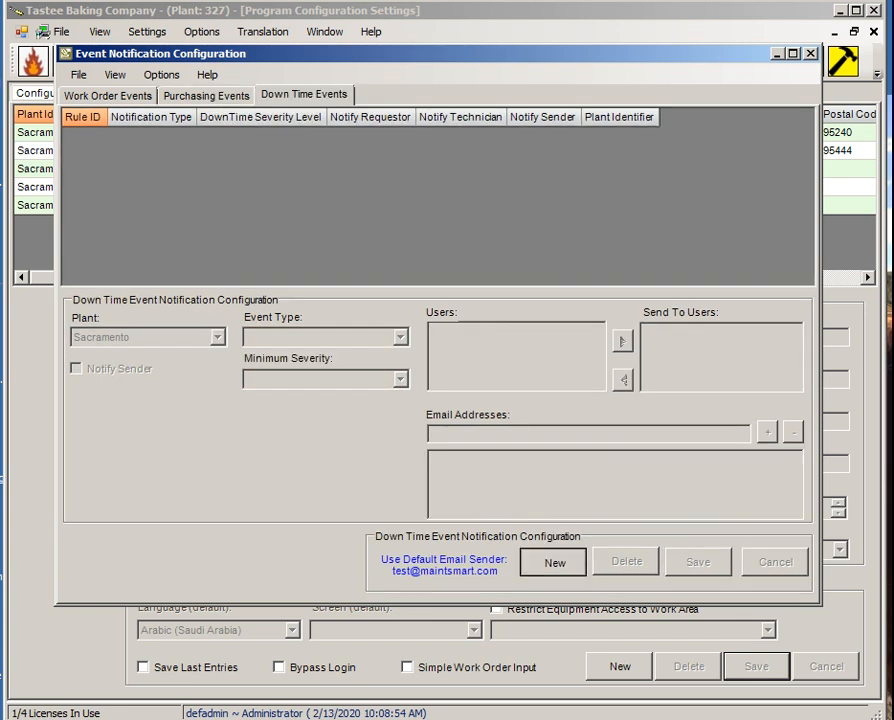
{"action": "left_click", "coordinate": [400, 338]}
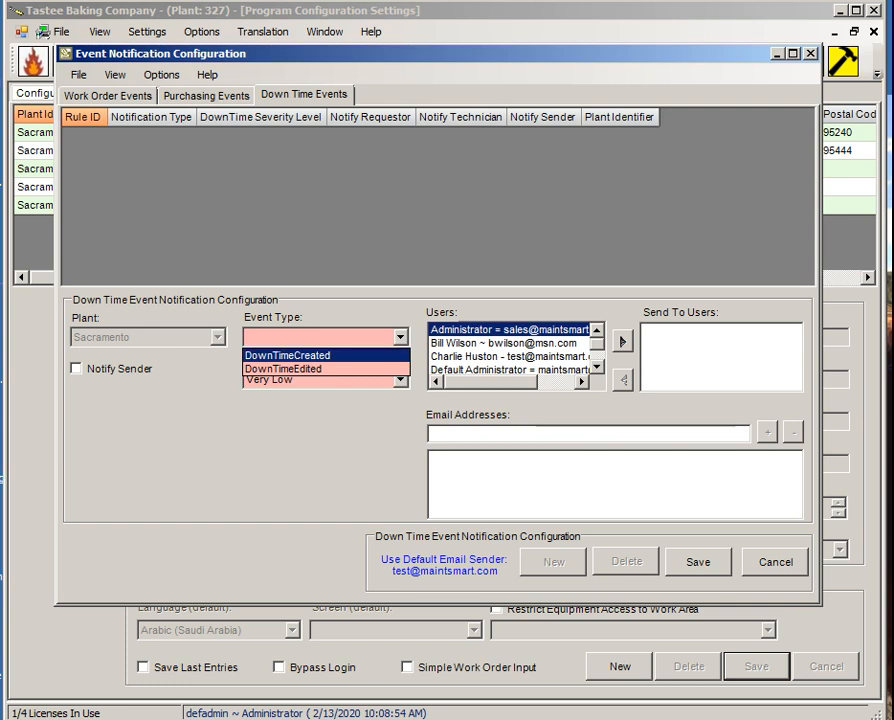
{"action": "left_click", "coordinate": [288, 356]}
{"action": "left_click", "coordinate": [400, 379]}
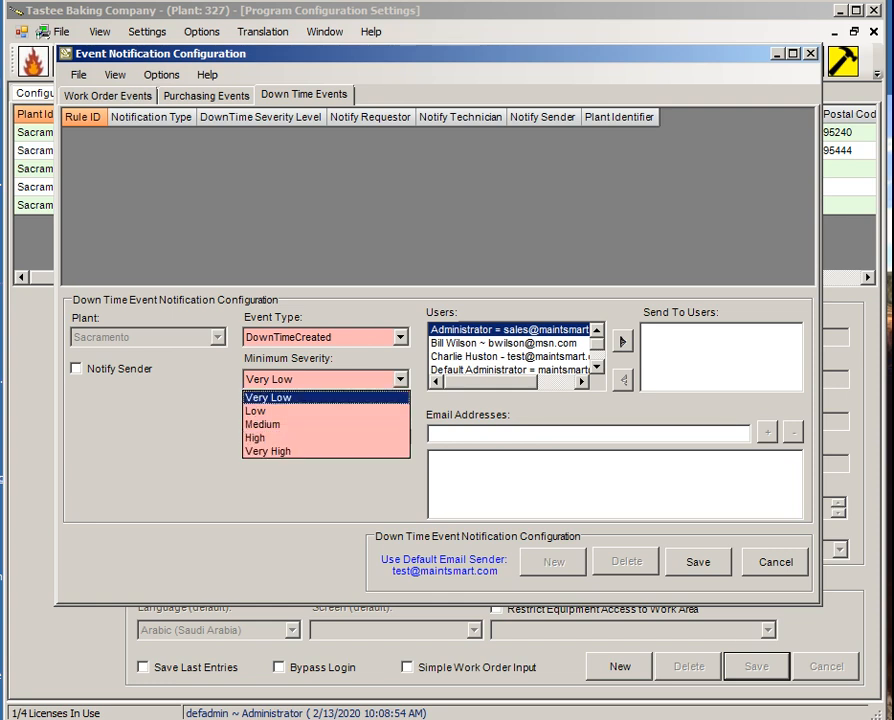
{"action": "left_click", "coordinate": [290, 398]}
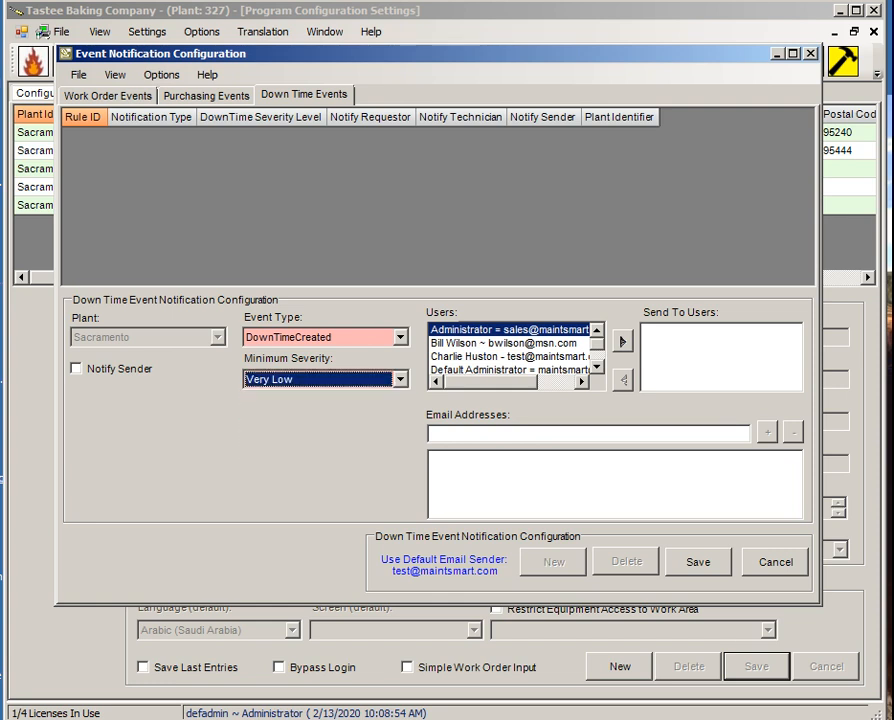
{"action": "left_click", "coordinate": [775, 562]}
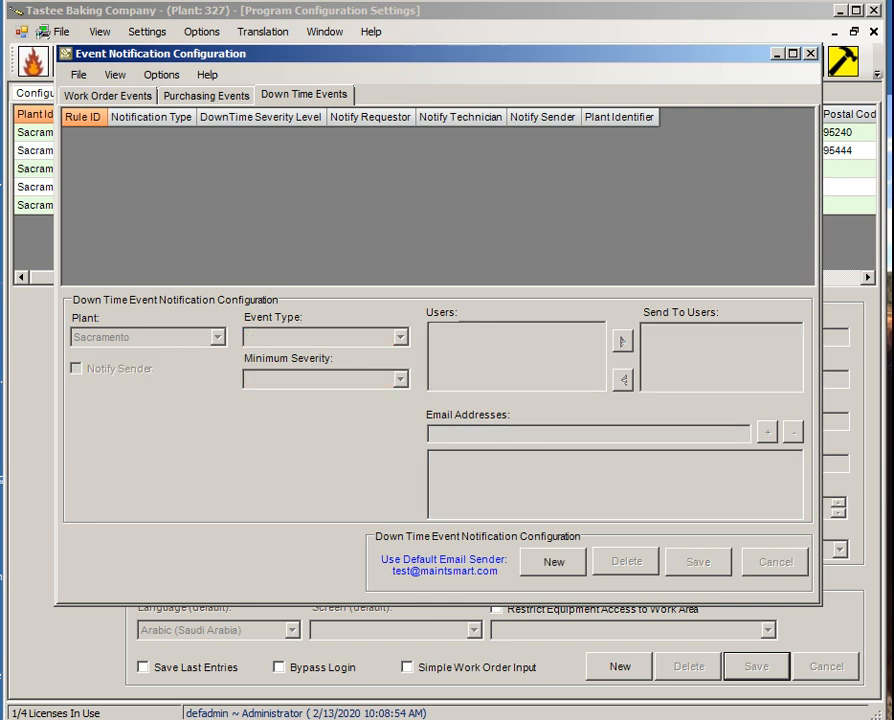
- Return to the work order event rules and close the Event Notification Configuration
{"action": "left_click", "coordinate": [115, 74]}
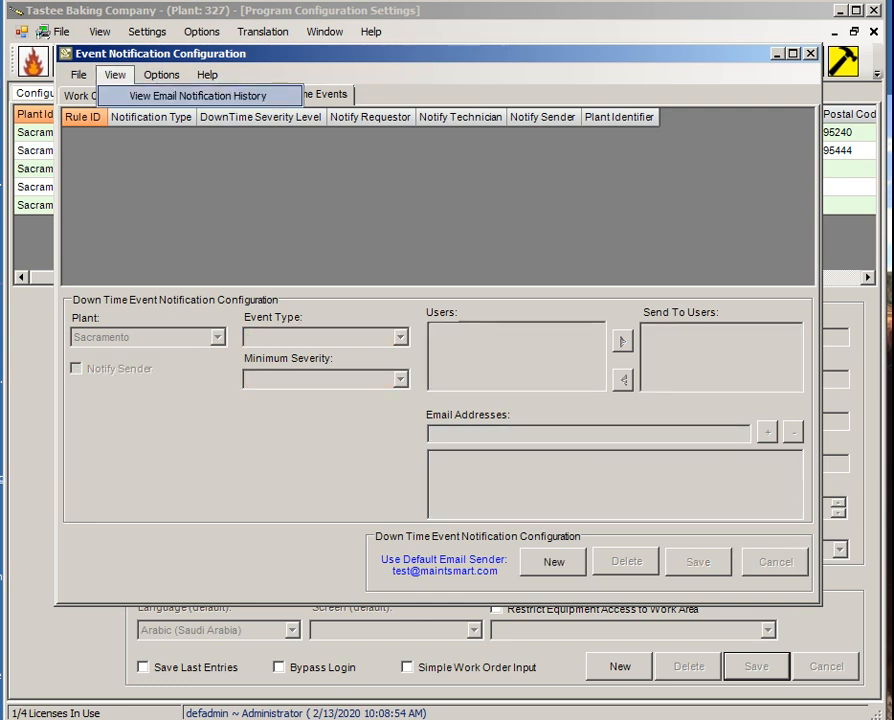
{"action": "key", "text": "Escape"}
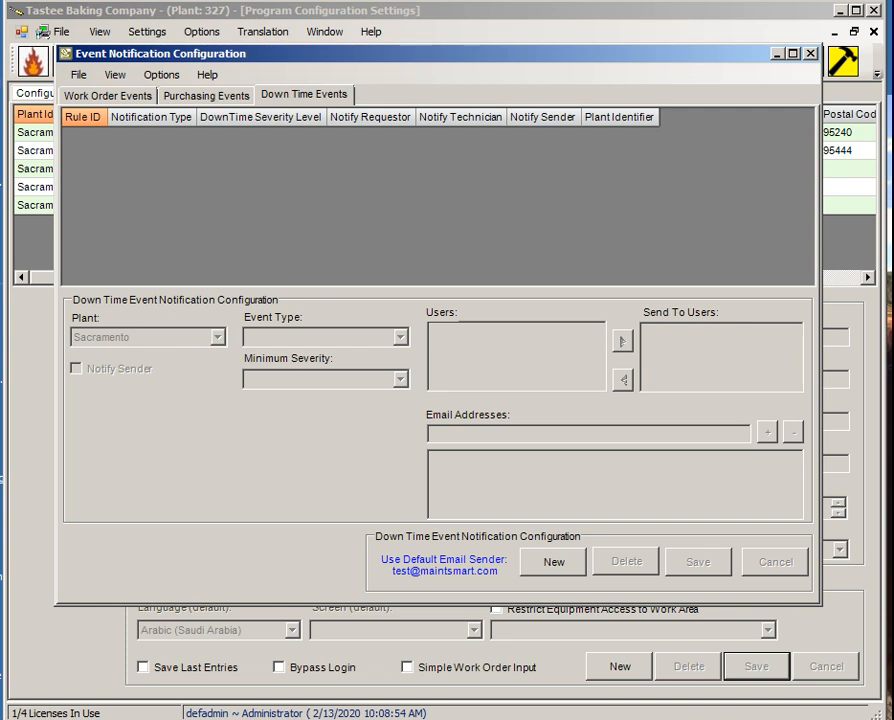
{"action": "left_click", "coordinate": [108, 96]}
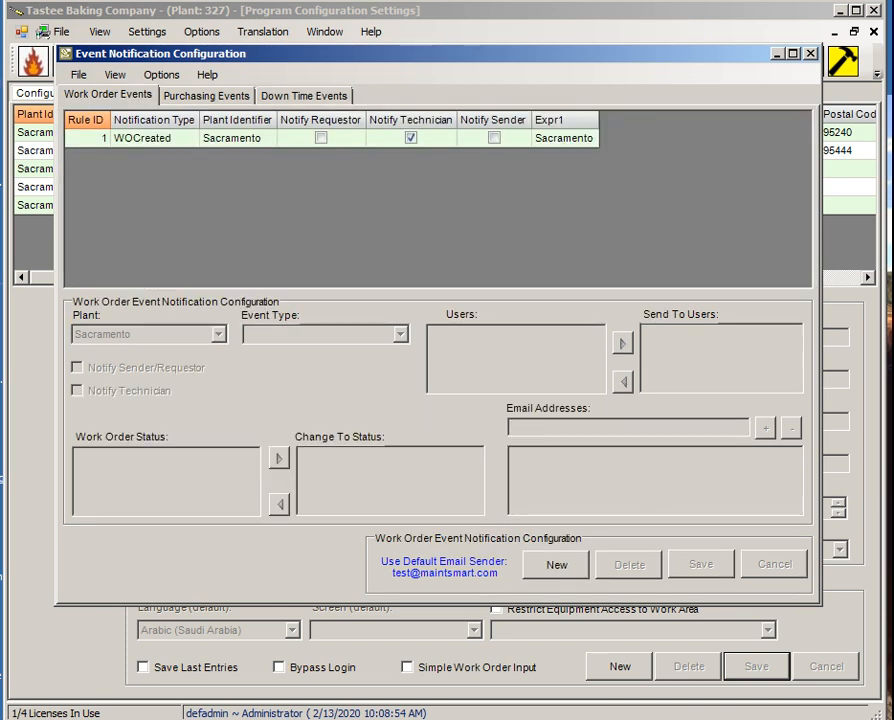
{"action": "left_click", "coordinate": [810, 53]}
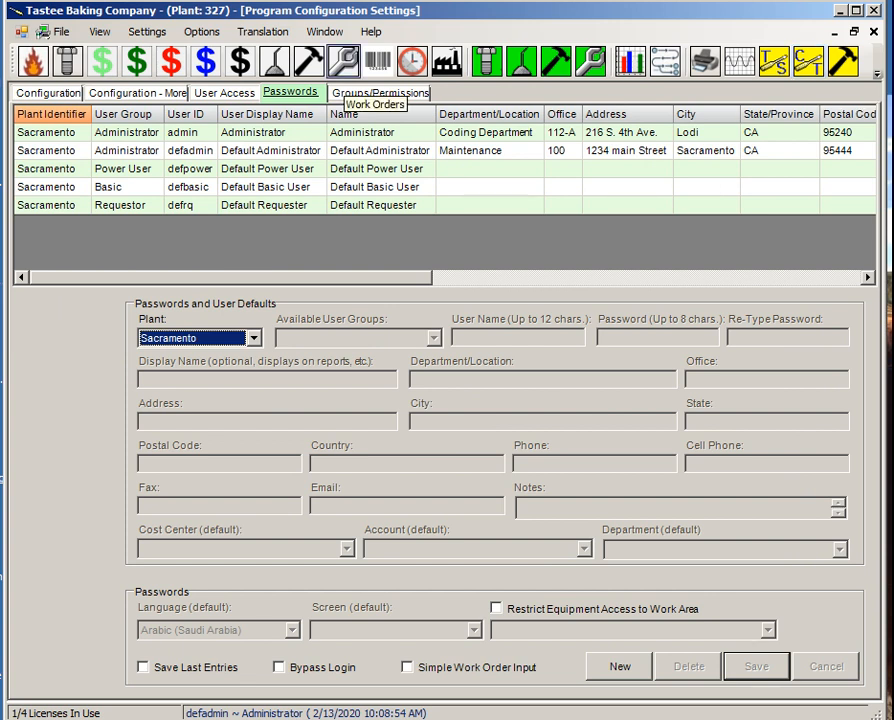
- Open the work orders, check the email in the technician record of the person assigned to work order 318, and close the technician records
{"action": "left_click", "coordinate": [343, 62]}
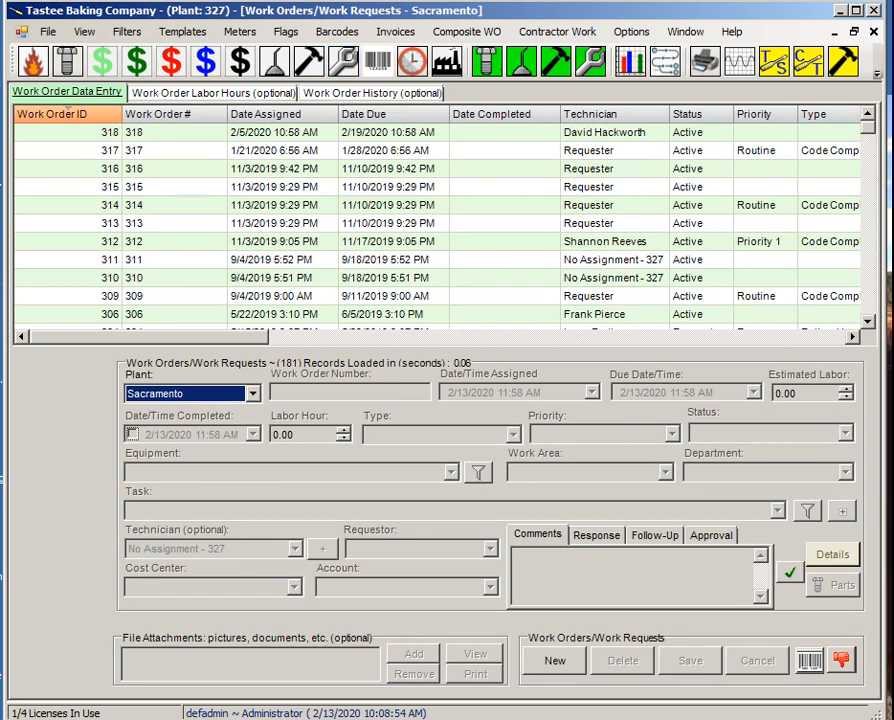
{"action": "left_click", "coordinate": [876, 73]}
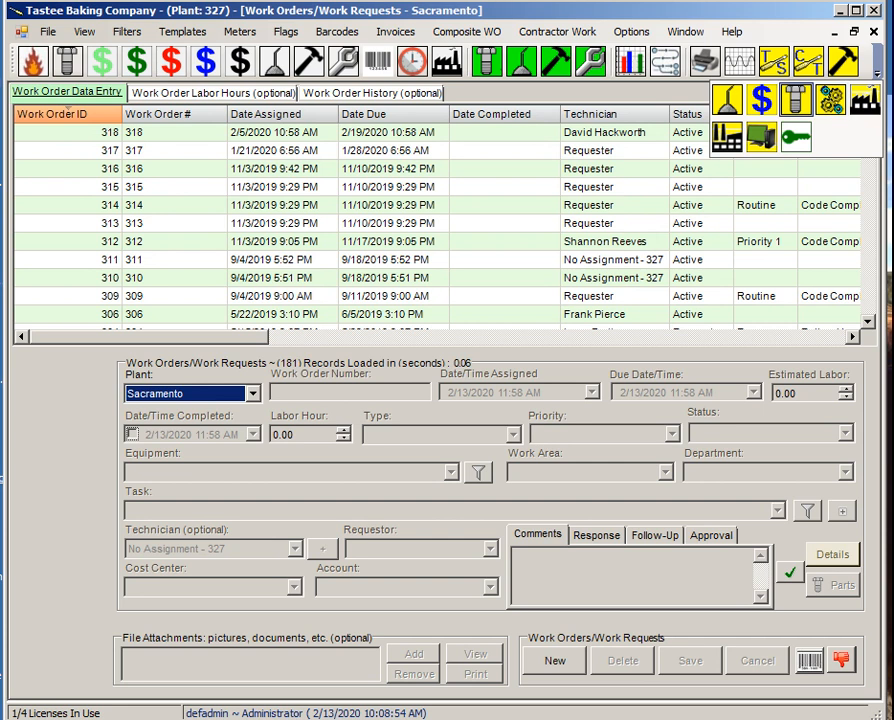
{"action": "left_click", "coordinate": [727, 140]}
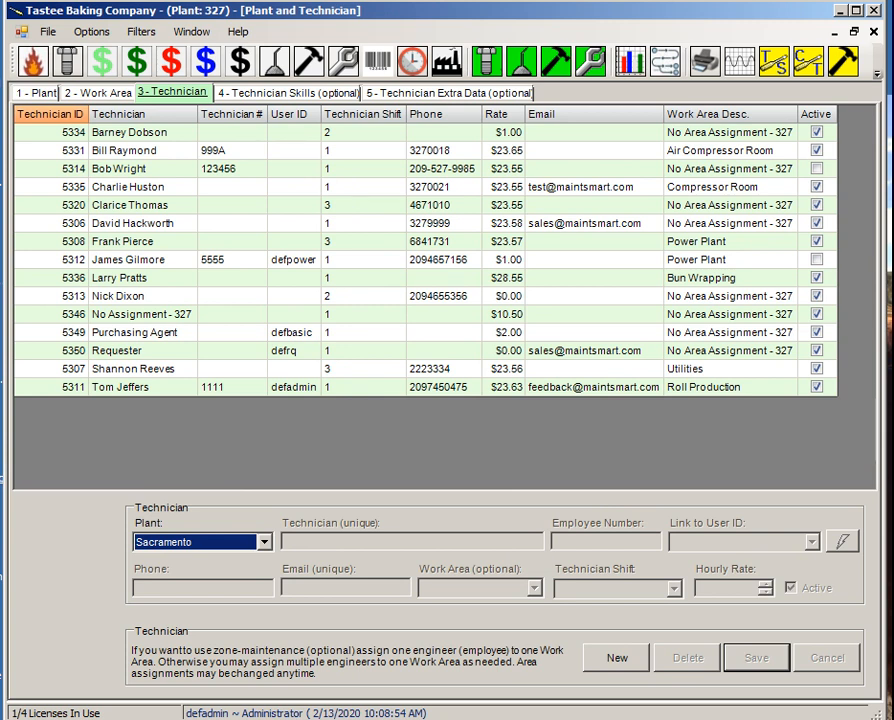
{"action": "left_click", "coordinate": [232, 187]}
{"action": "left_click", "coordinate": [144, 223]}
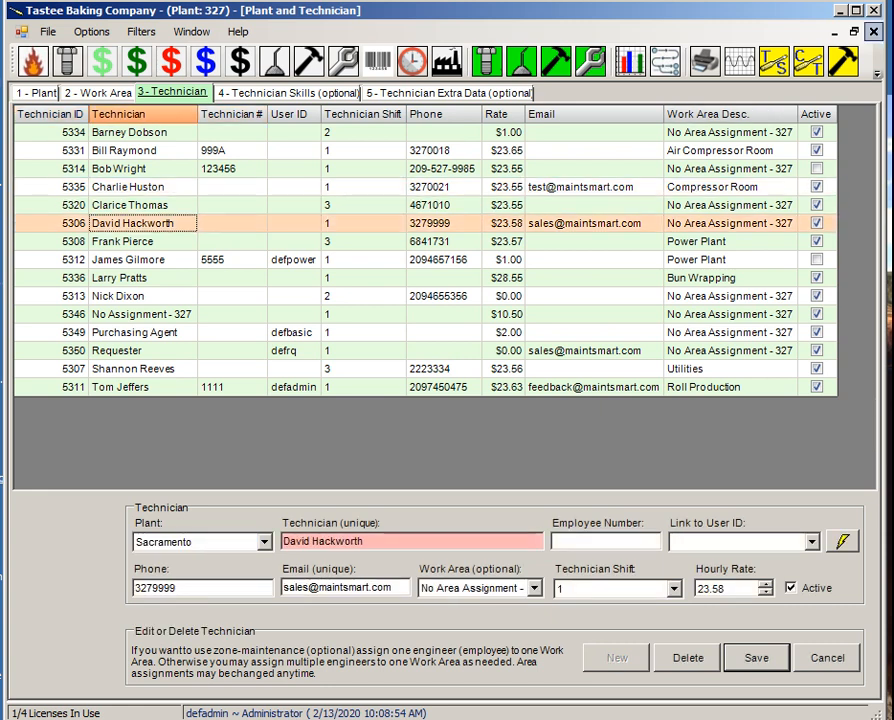
{"action": "left_click", "coordinate": [873, 31]}
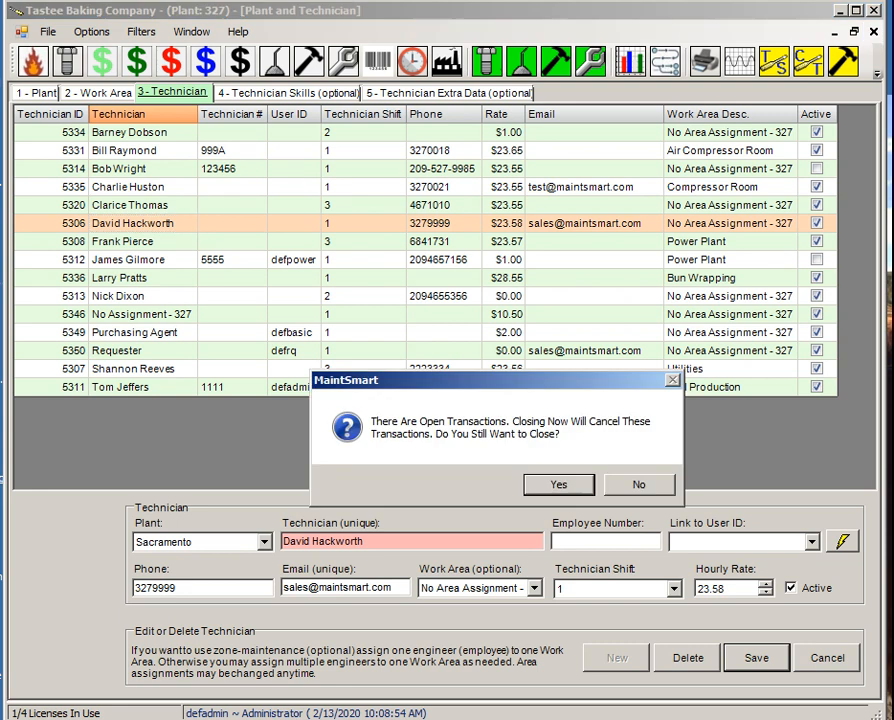
{"action": "key", "text": "Return"}
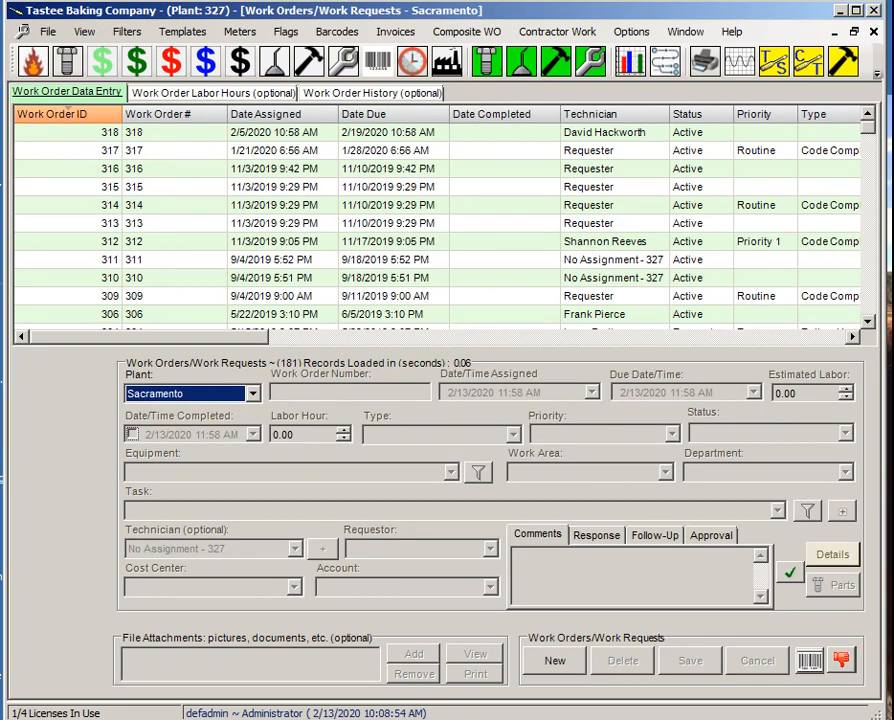
- Start a new work order for 90 Degree Roller Bed #1 and assign it to the technician whose email was checked
{"action": "left_click", "coordinate": [555, 661]}
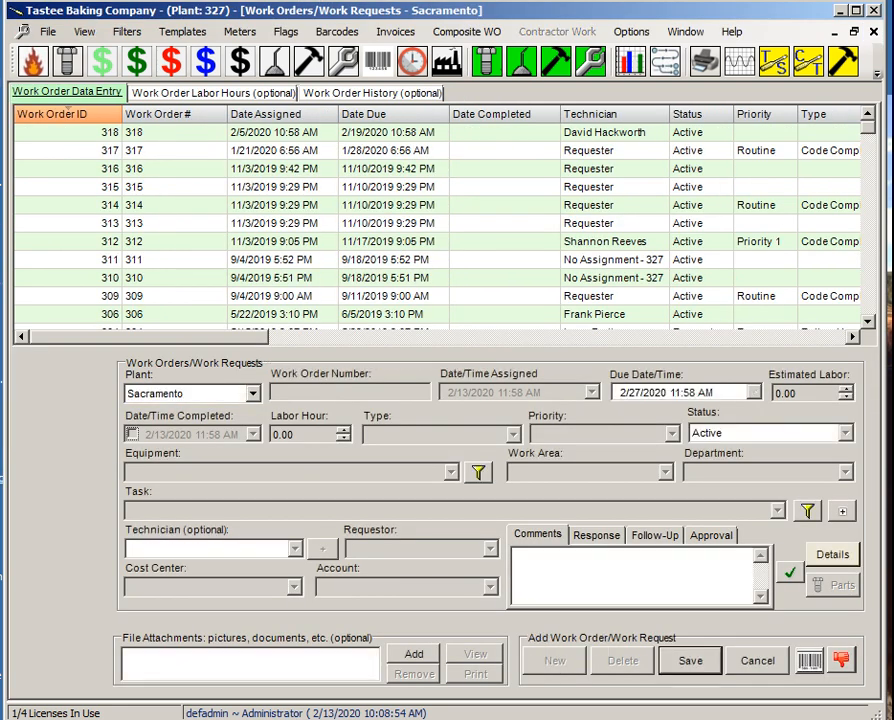
{"action": "left_click", "coordinate": [451, 472]}
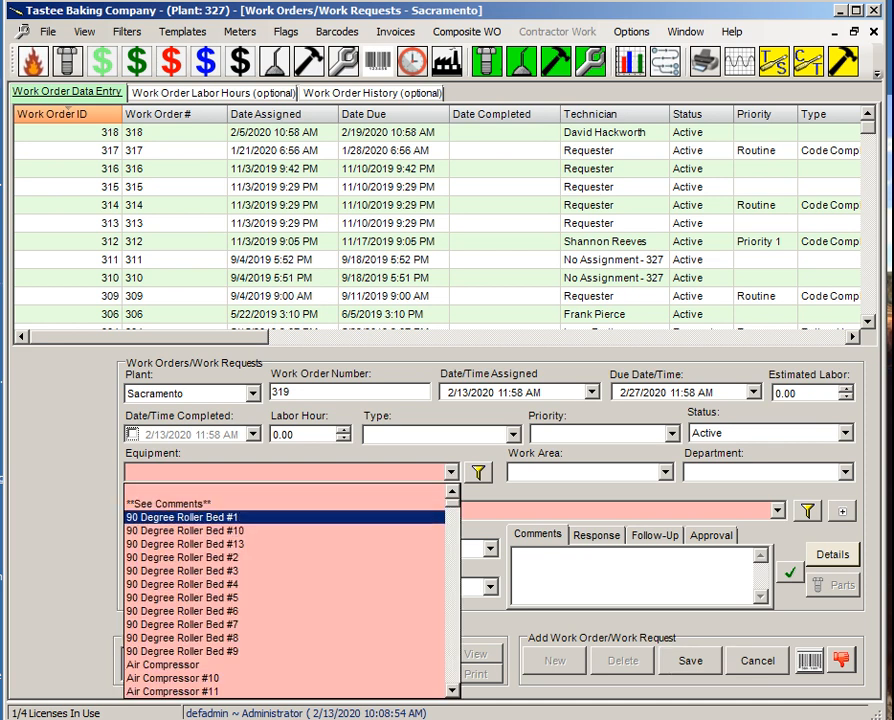
{"action": "left_click", "coordinate": [196, 518]}
{"action": "left_click", "coordinate": [295, 549]}
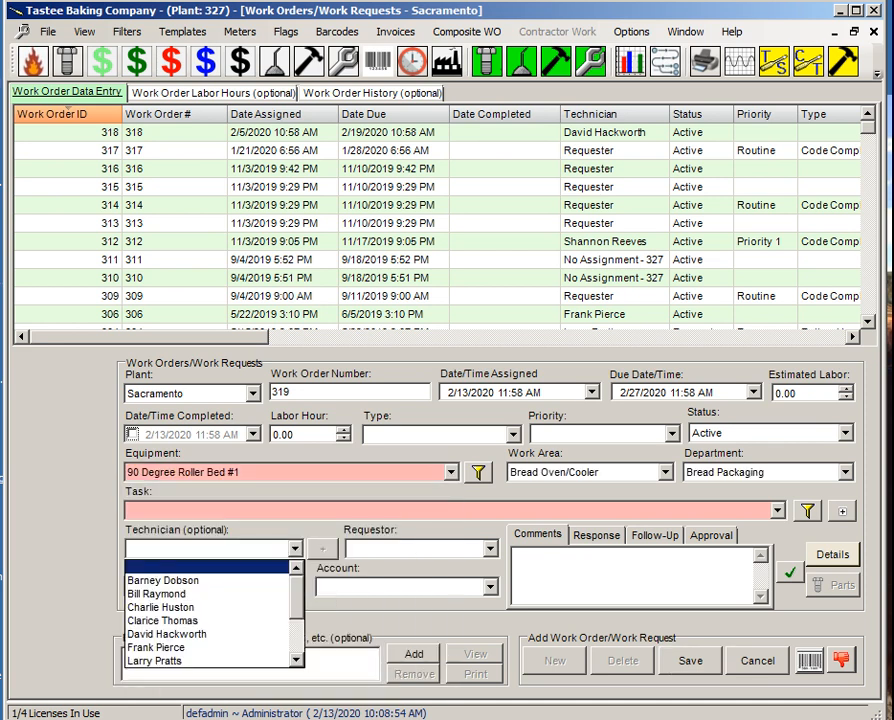
{"action": "left_click", "coordinate": [166, 634]}
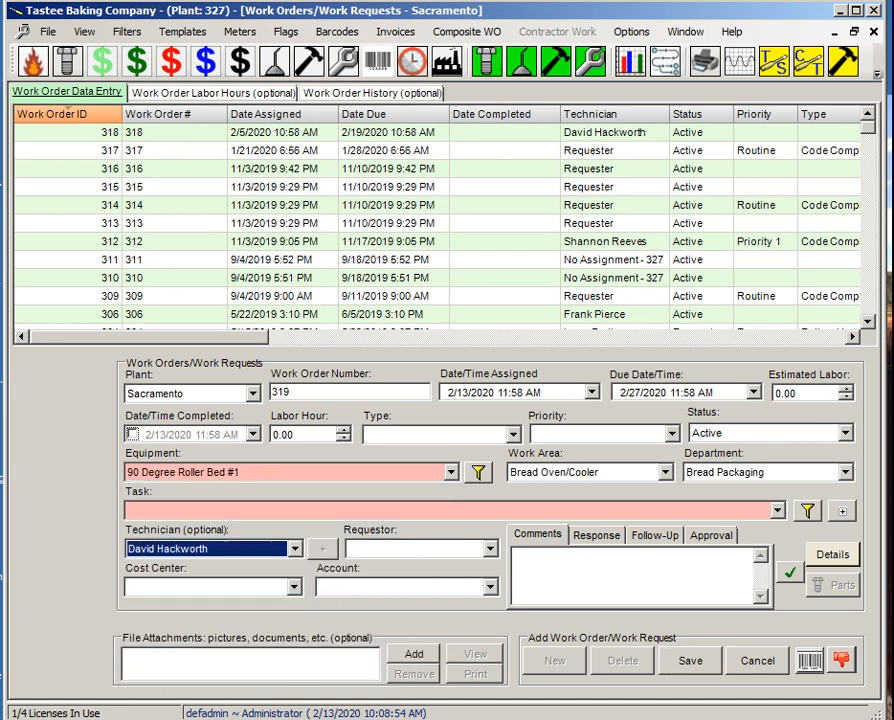
- Set the new work order's type to Test and its priority to Emergency
{"action": "left_click", "coordinate": [513, 434]}
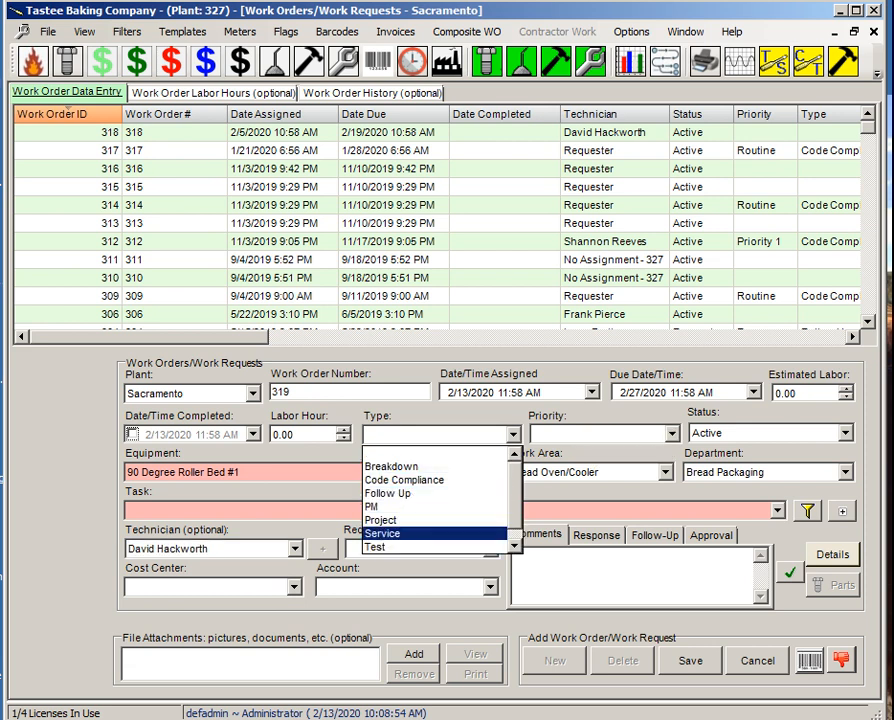
{"action": "left_click", "coordinate": [400, 547]}
{"action": "left_click", "coordinate": [673, 434]}
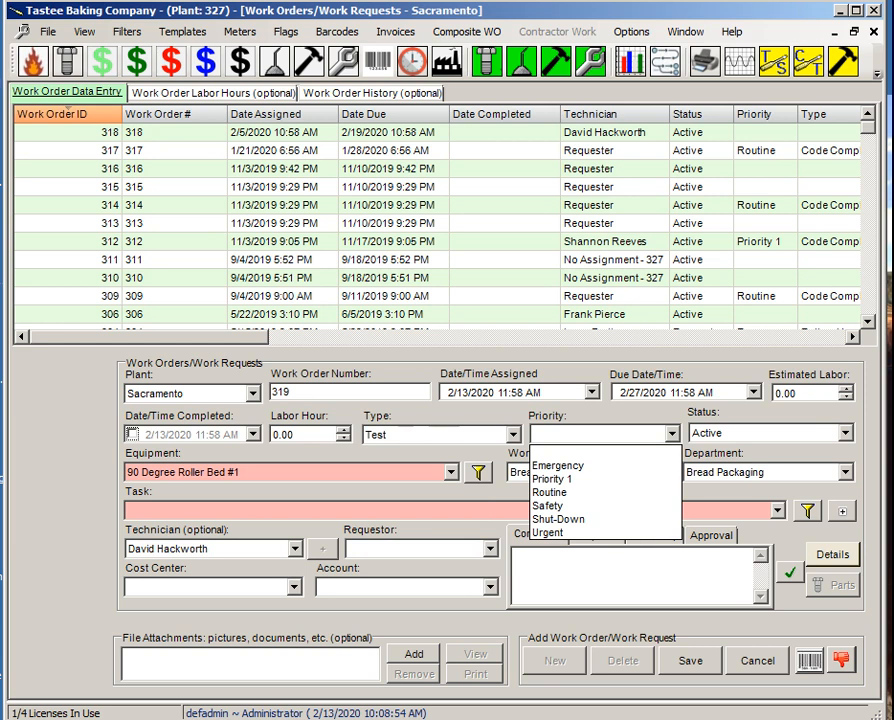
{"action": "left_click", "coordinate": [562, 466]}
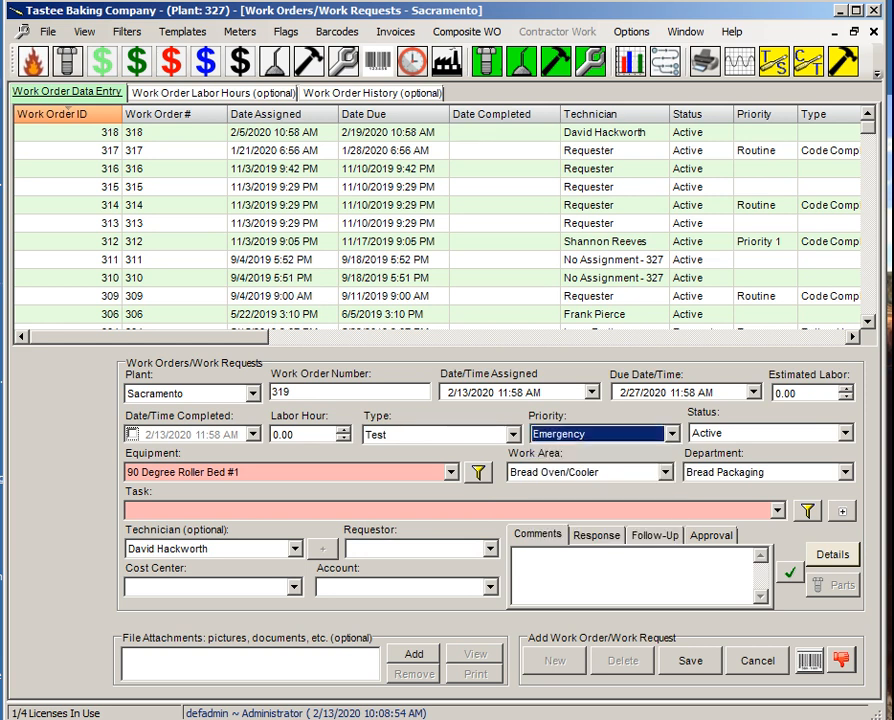
- Set the work order's task to **See Comments** and enter the comment "test email sent"
{"action": "left_click", "coordinate": [778, 511]}
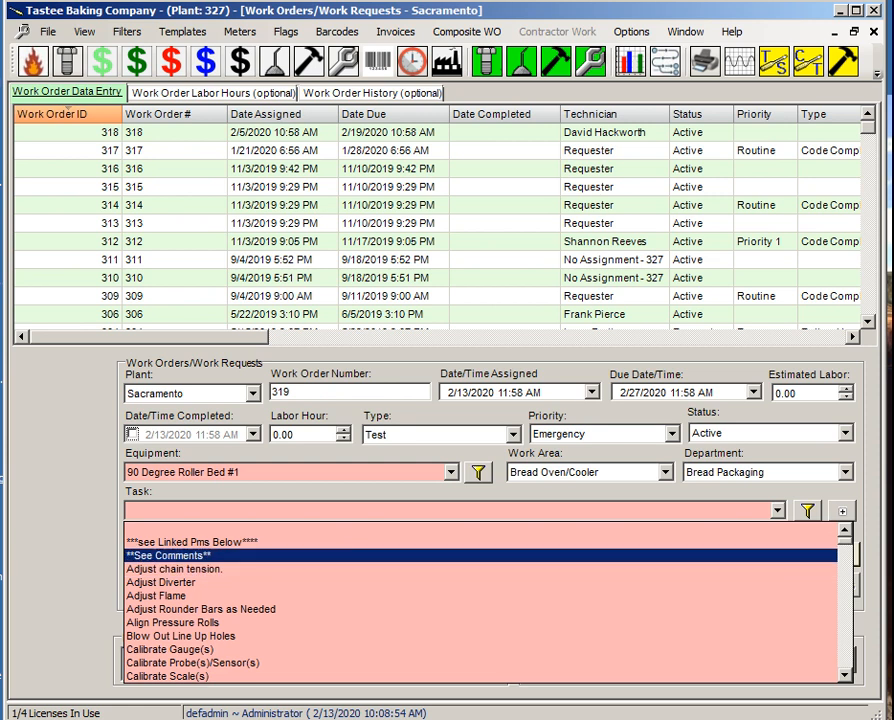
{"action": "left_click", "coordinate": [200, 555]}
{"action": "type", "text": "test email sent"}
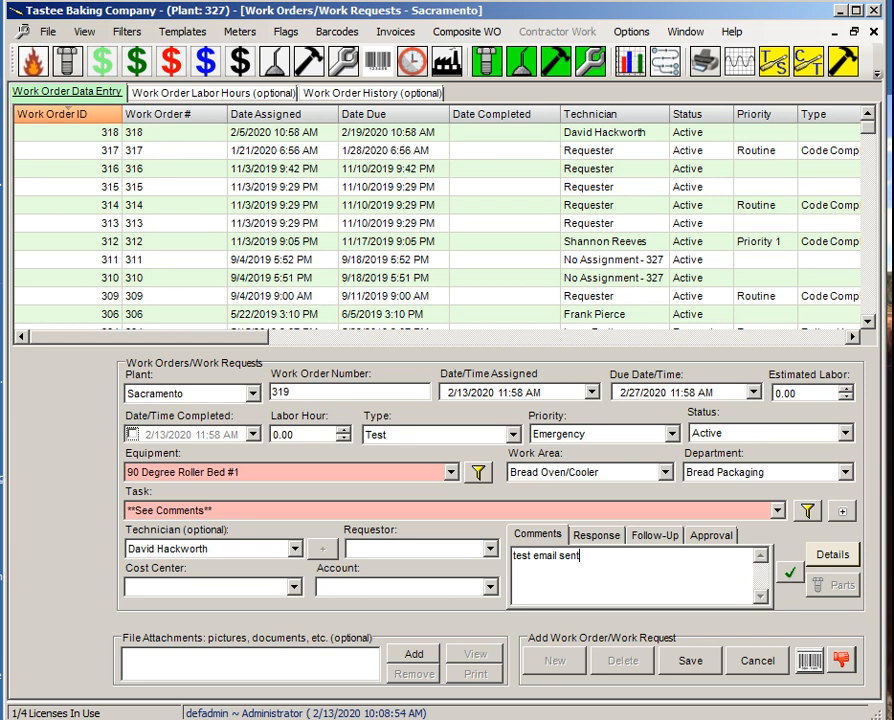
{"action": "left_click", "coordinate": [691, 661]}
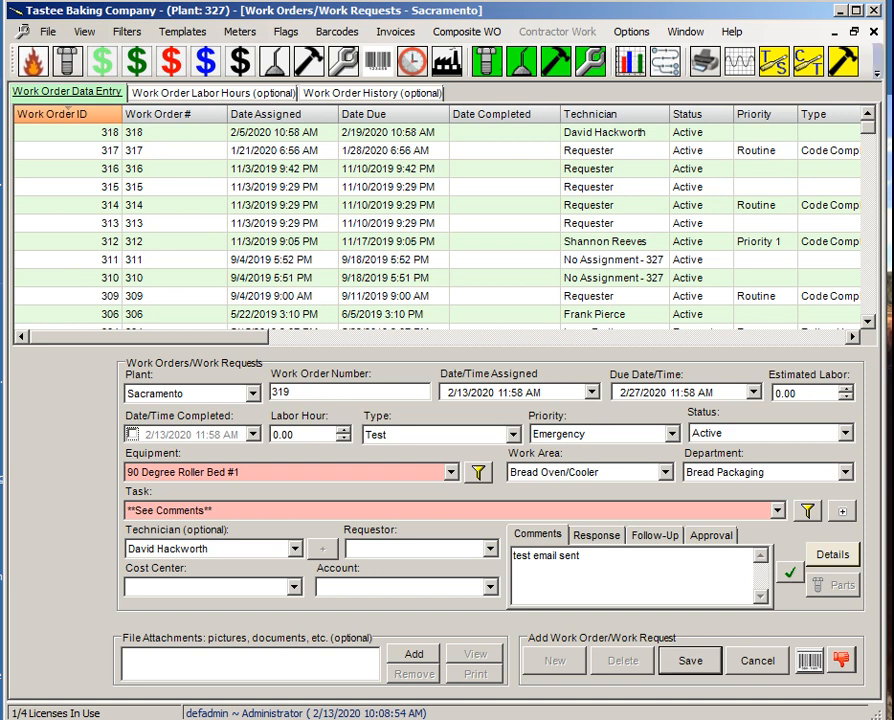
- Review the event notification refresh, scan rate and global scanning settings in the additional program configuration, and return to the work order
{"action": "left_click", "coordinate": [876, 74]}
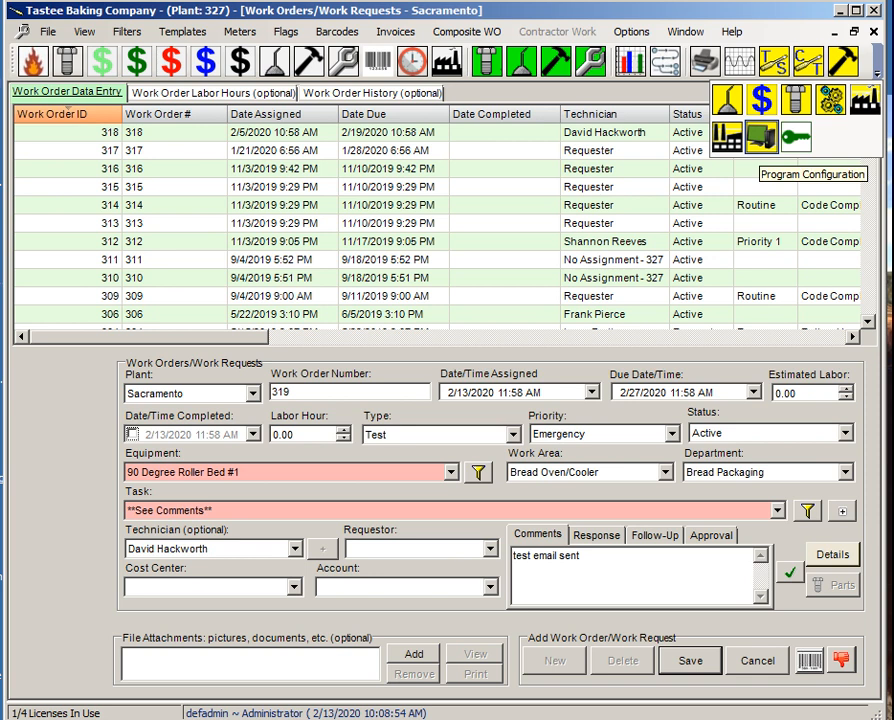
{"action": "left_click", "coordinate": [761, 138]}
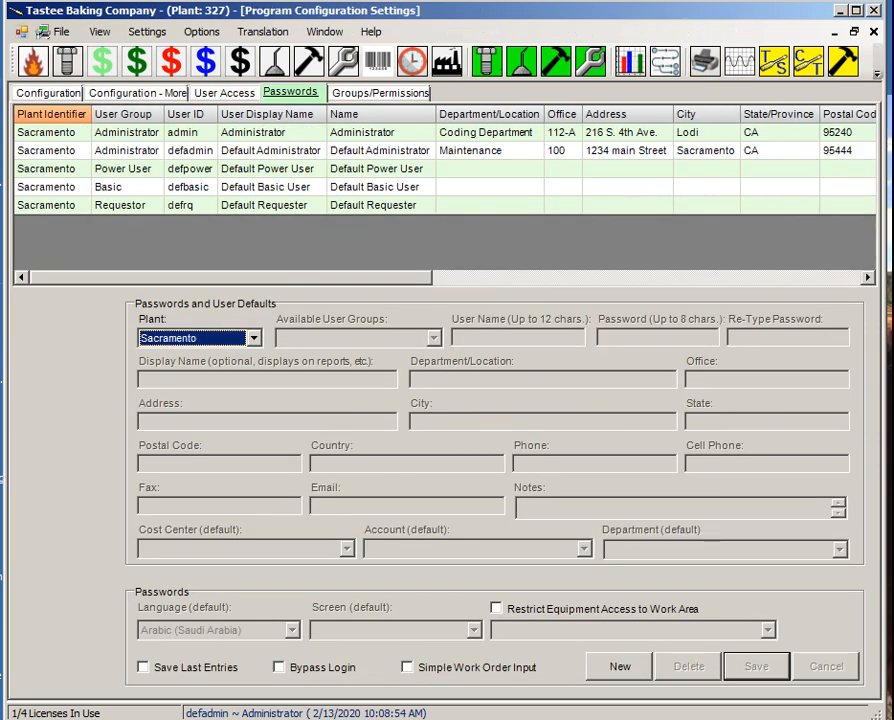
{"action": "left_click", "coordinate": [136, 93]}
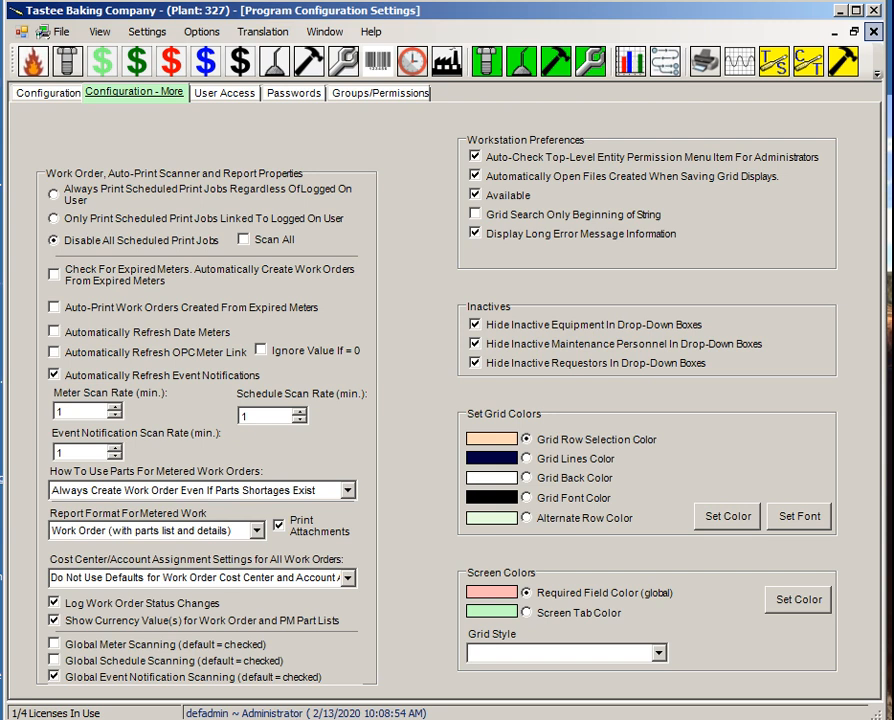
{"action": "left_click", "coordinate": [873, 31]}
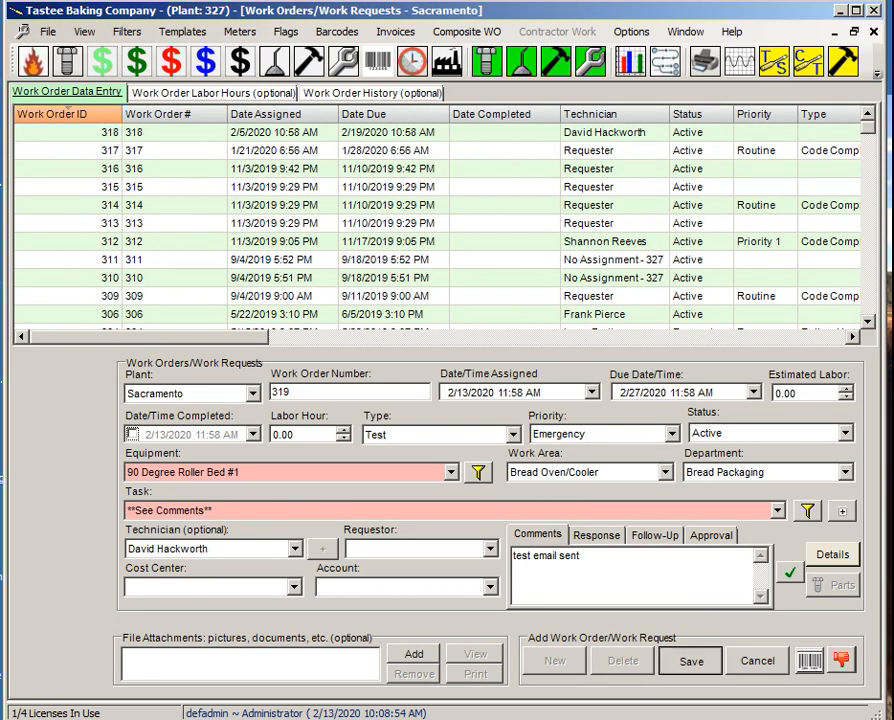
- Save the work order, switch to Windows Live Mail and open the "Notification of WOCreated" email
{"action": "left_click", "coordinate": [690, 661]}
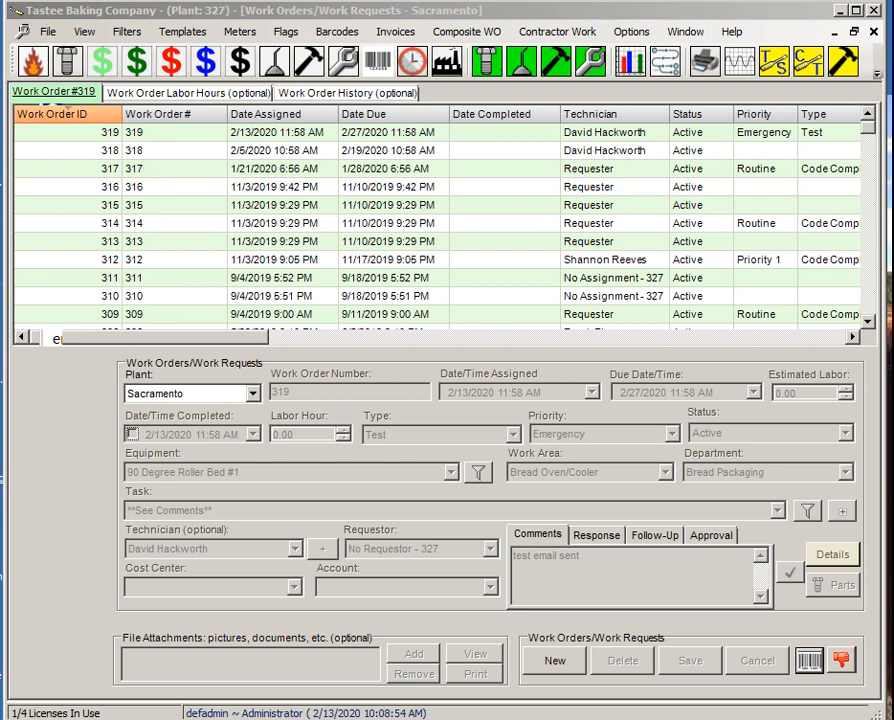
{"action": "key", "text": "alt+Tab"}
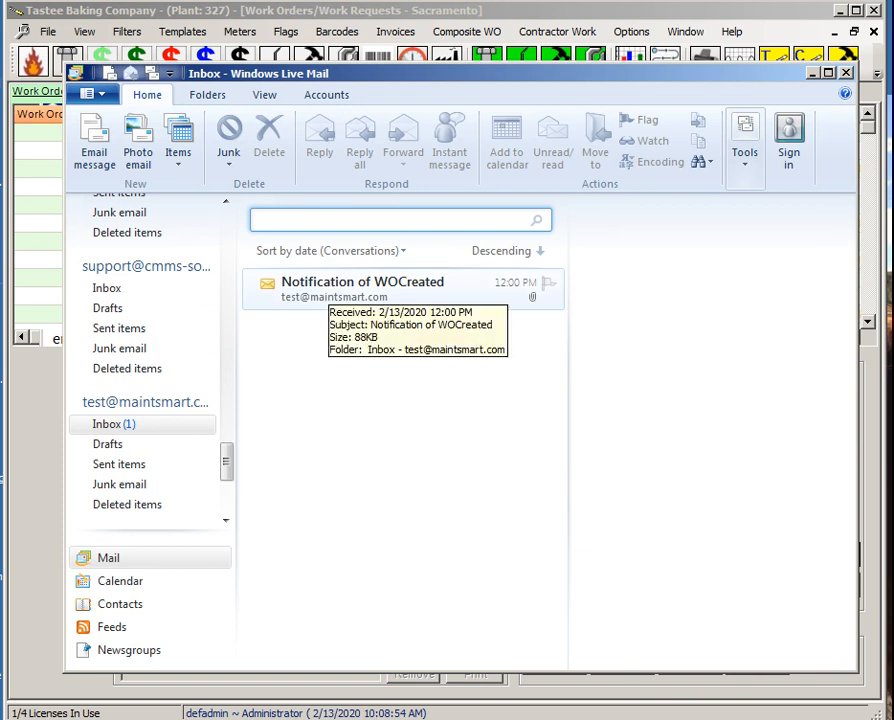
{"action": "double_click", "coordinate": [329, 286]}
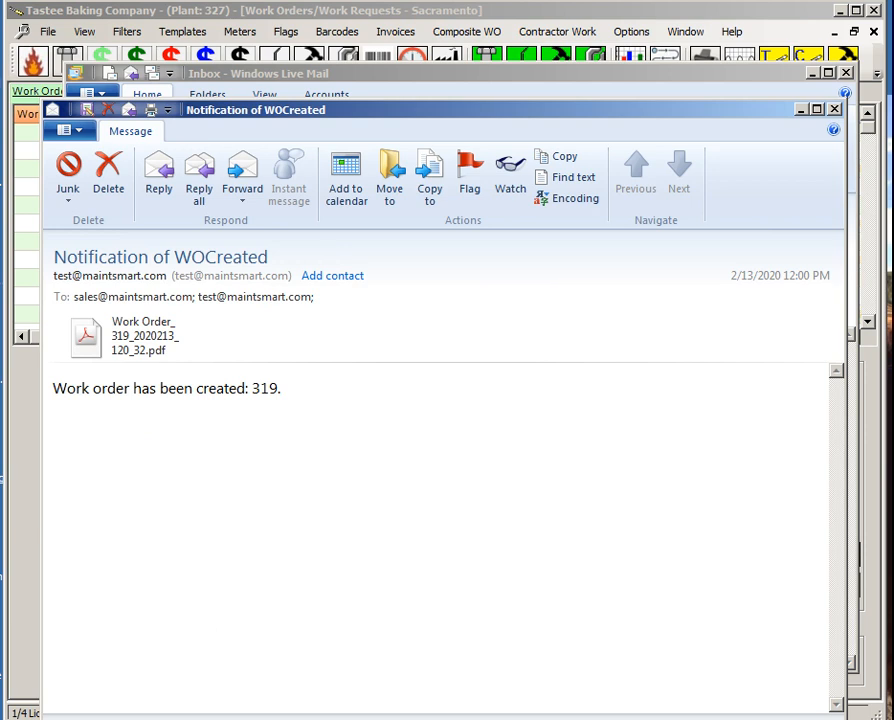
{"action": "left_click_drag", "start_coordinate": [470, 110], "coordinate": [465, 58]}
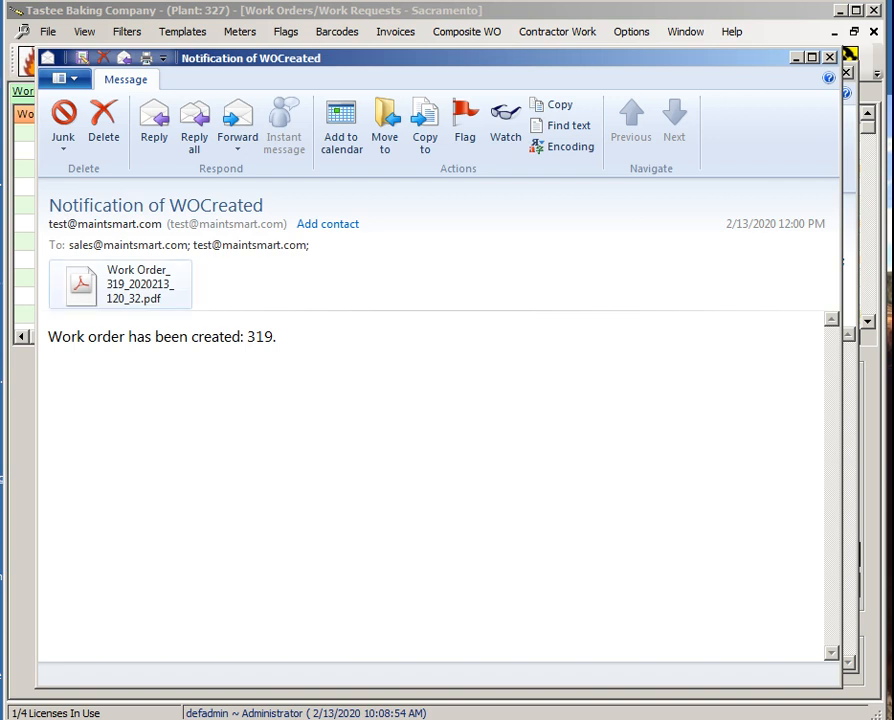
- Open the email's attached work order PDF to examine it, and close the PDF, the email and the mail program
{"action": "double_click", "coordinate": [135, 284]}
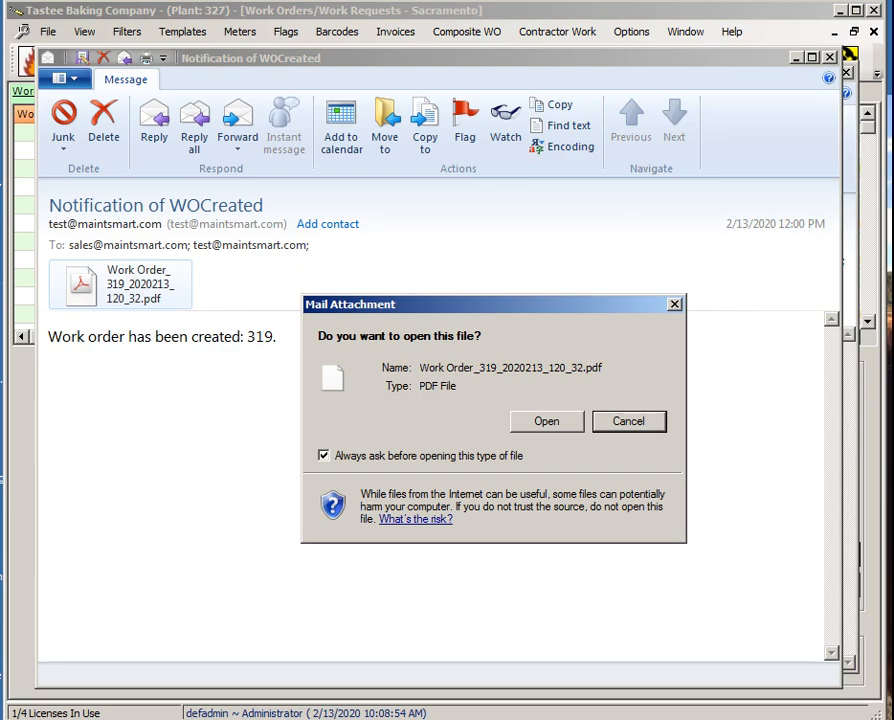
{"action": "left_click", "coordinate": [547, 421]}
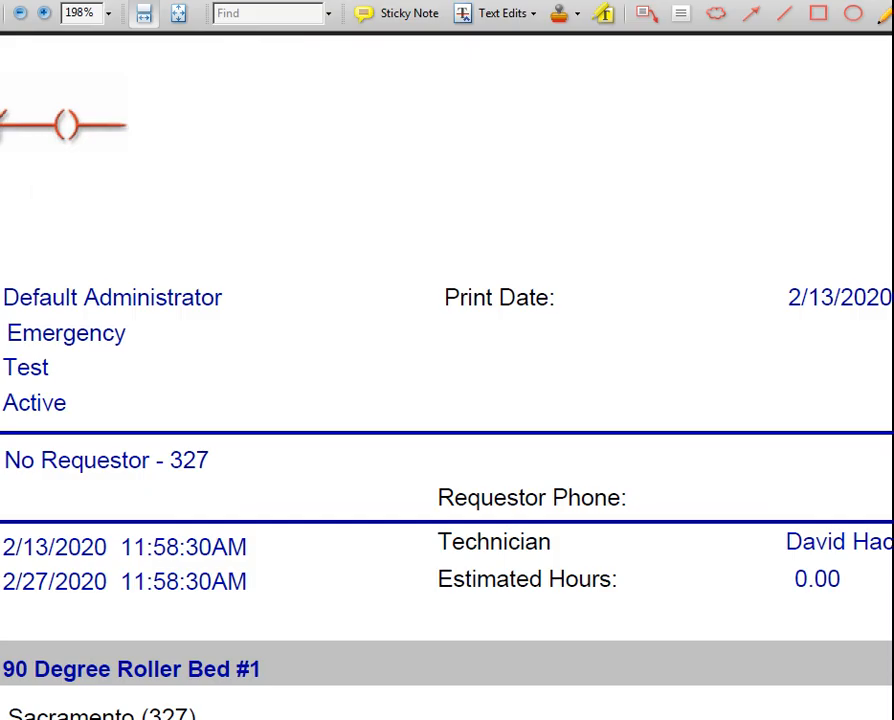
{"action": "left_click", "coordinate": [893, 0]}
{"action": "left_click_drag", "start_coordinate": [120, 0], "coordinate": [640, 17]}
{"action": "left_click_drag", "start_coordinate": [98, 10], "coordinate": [92, 251]}
{"action": "left_click_drag", "start_coordinate": [250, 260], "coordinate": [274, 89]}
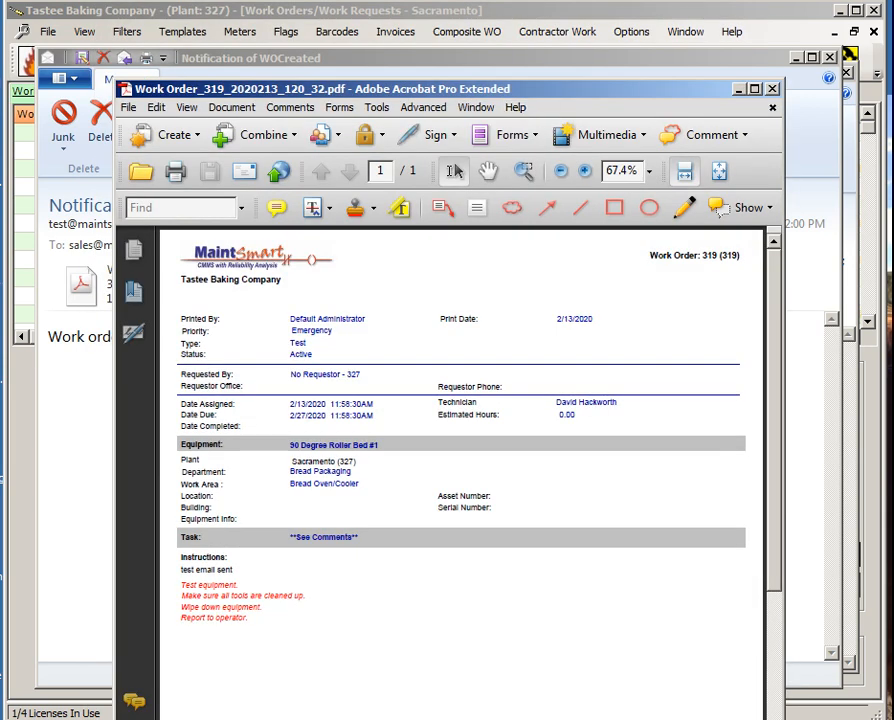
{"action": "left_click", "coordinate": [772, 89]}
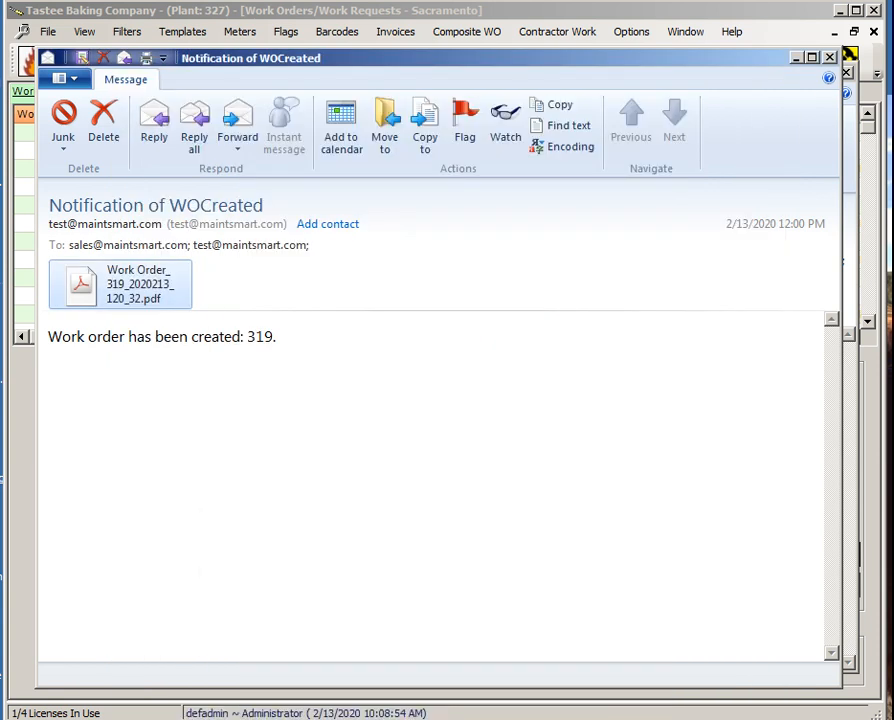
{"action": "left_click", "coordinate": [829, 57]}
{"action": "left_click", "coordinate": [847, 73]}
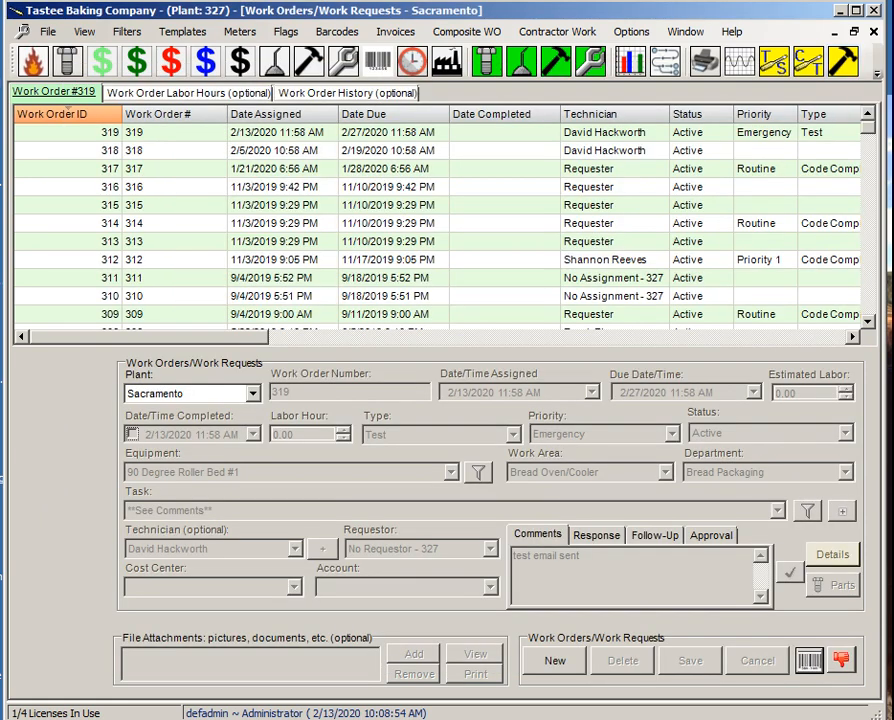